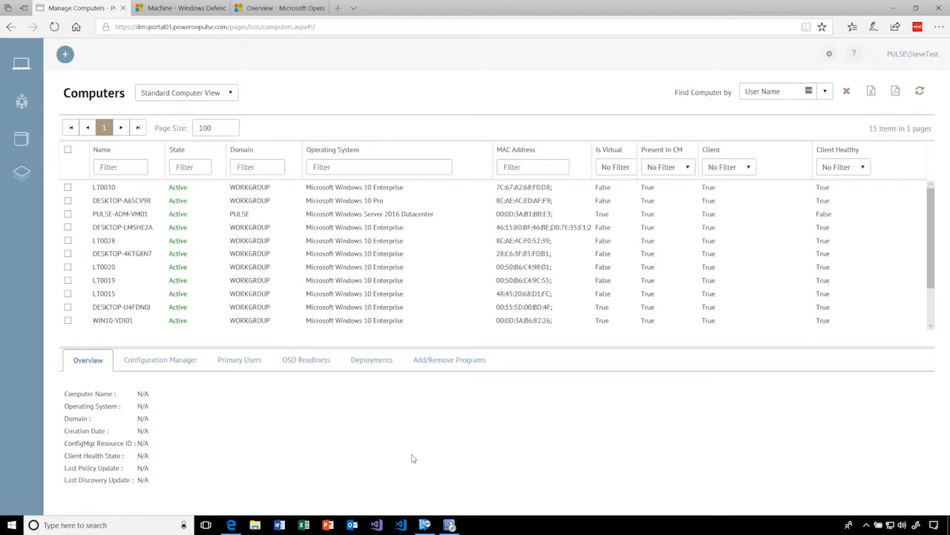
# - Open the inventory summary of computer DESKTOP-8NL1BK4, review its software and client details, and close the summary
pyautogui.scroll(-2, 181, 237)
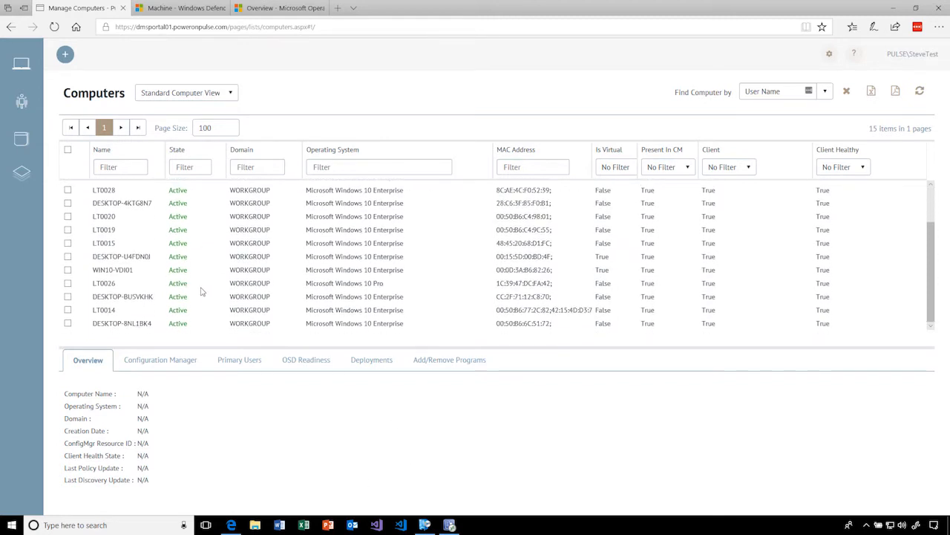
pyautogui.scroll(2, 359, 288)
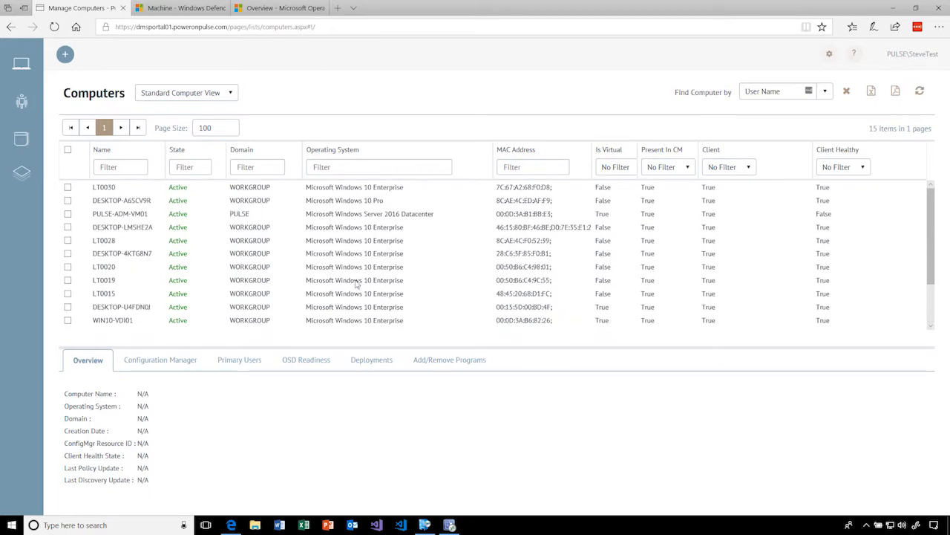
pyautogui.scroll(-2, 355, 282)
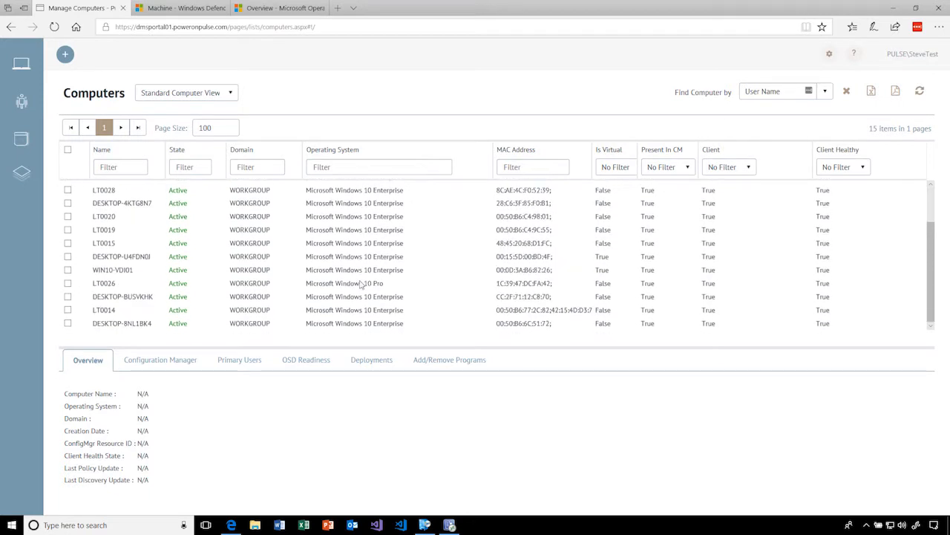
pyautogui.click(213, 327)
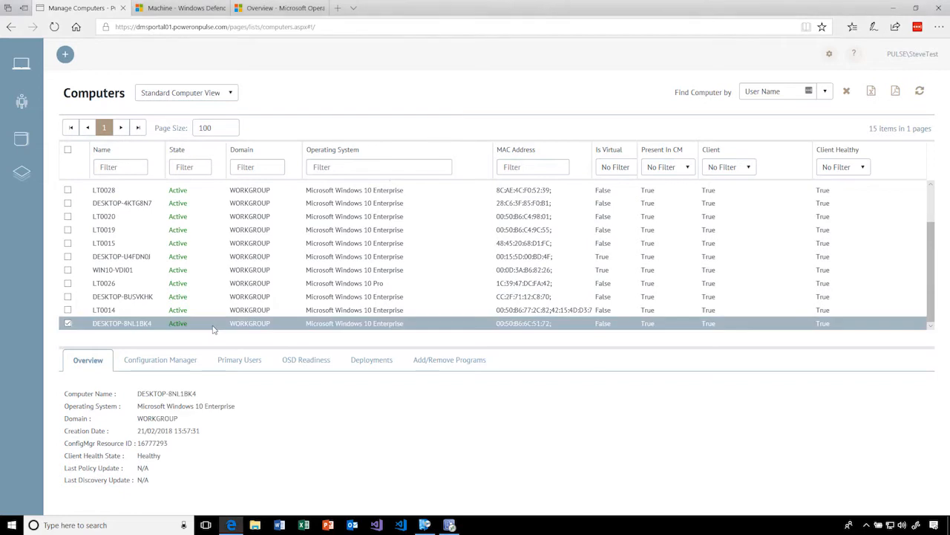
pyautogui.click(254, 335)
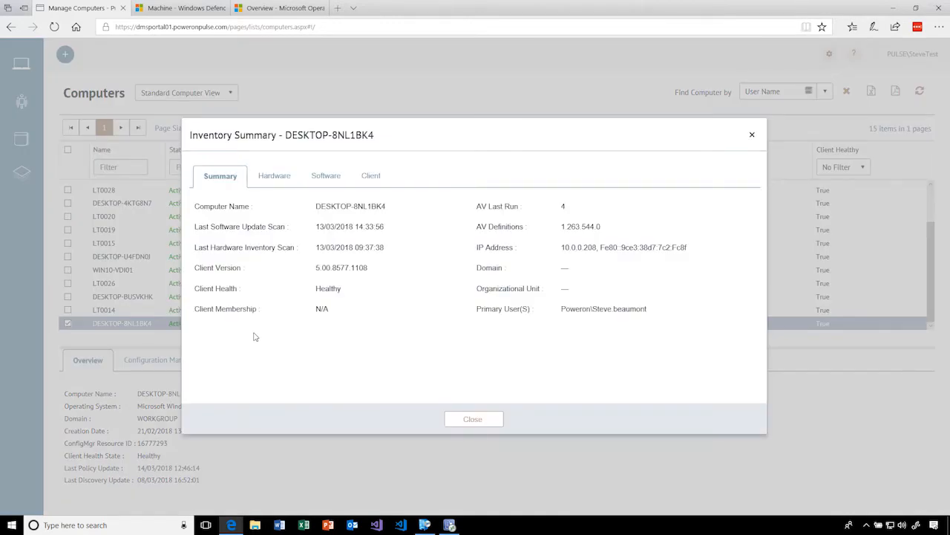
pyautogui.click(320, 177)
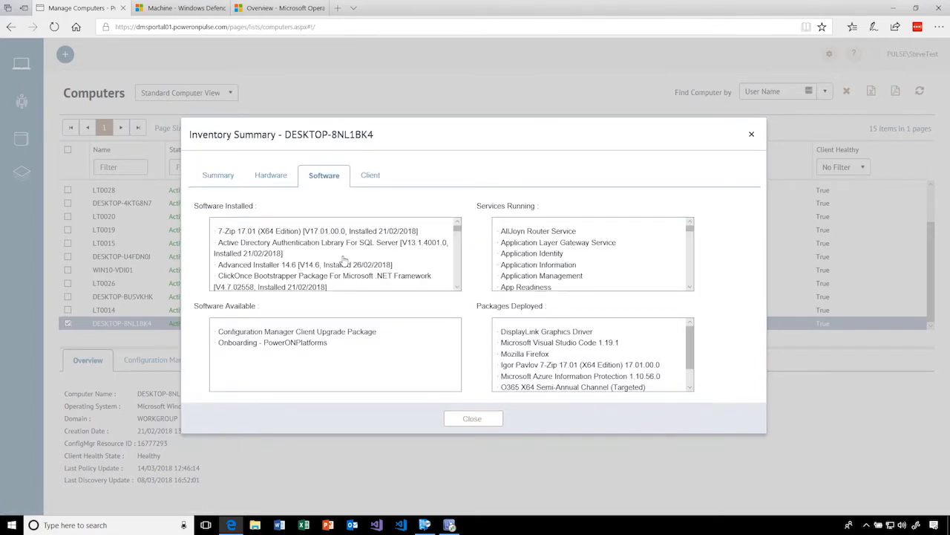
pyautogui.click(371, 178)
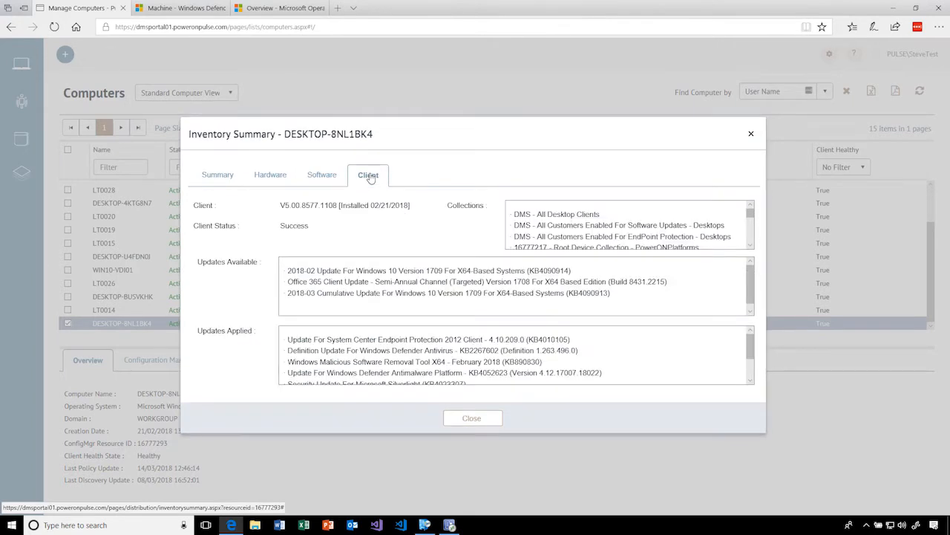
pyautogui.click(751, 134)
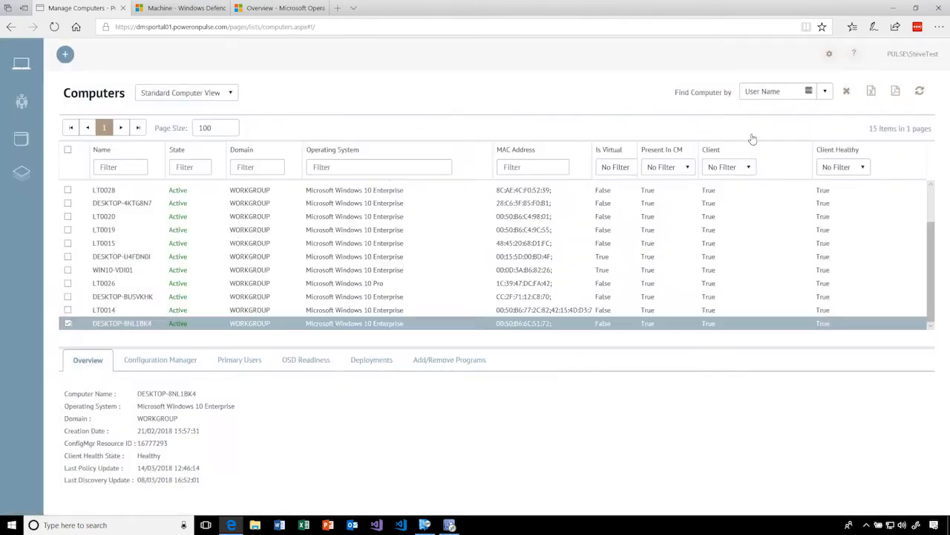
# - Open the portal's software list and look through the available applications
pyautogui.click(20, 145)
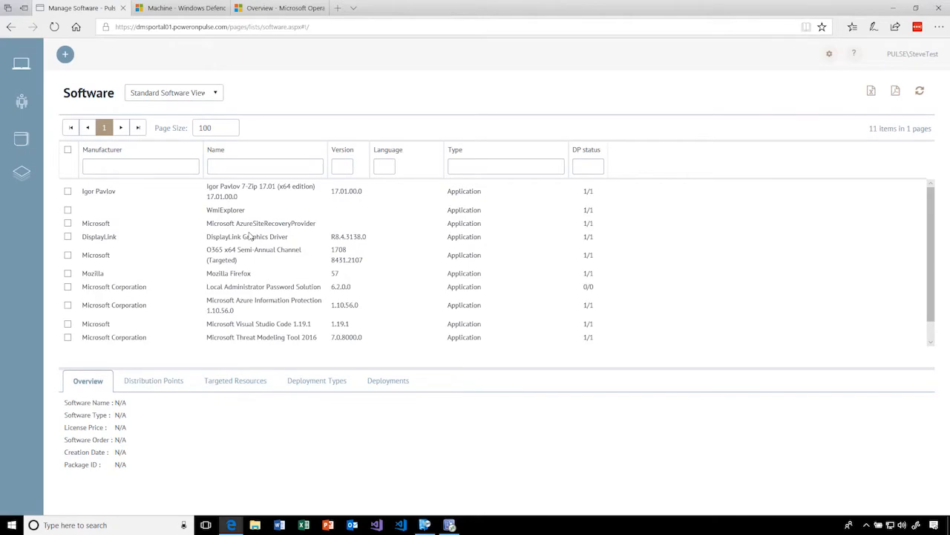
pyautogui.scroll(-1, 223, 283)
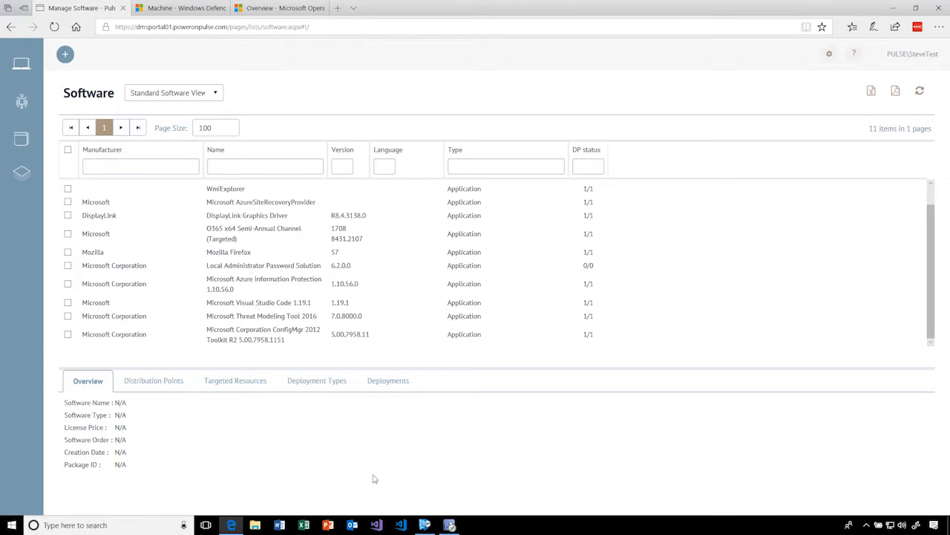
# - Switch to the Configuration Manager console and look through the list of all software updates
pyautogui.click(450, 525)
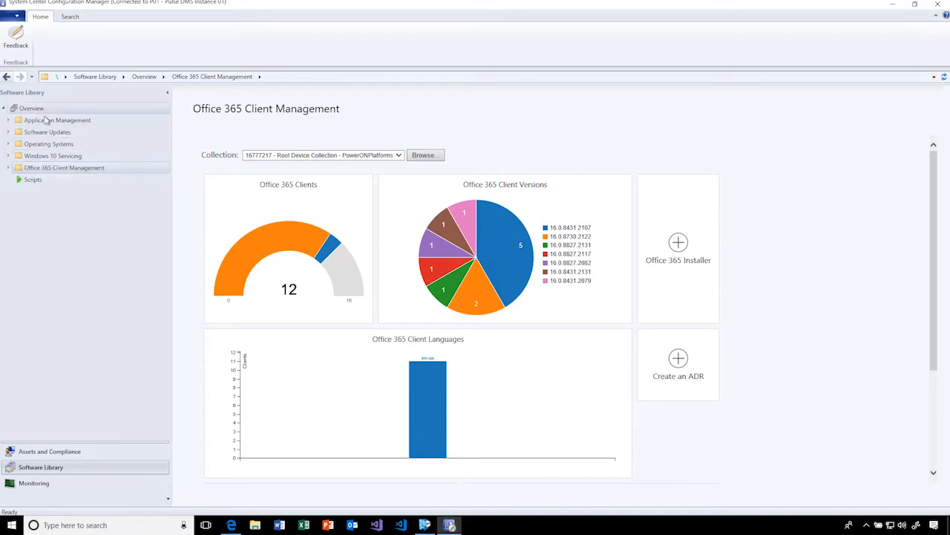
pyautogui.click(9, 132)
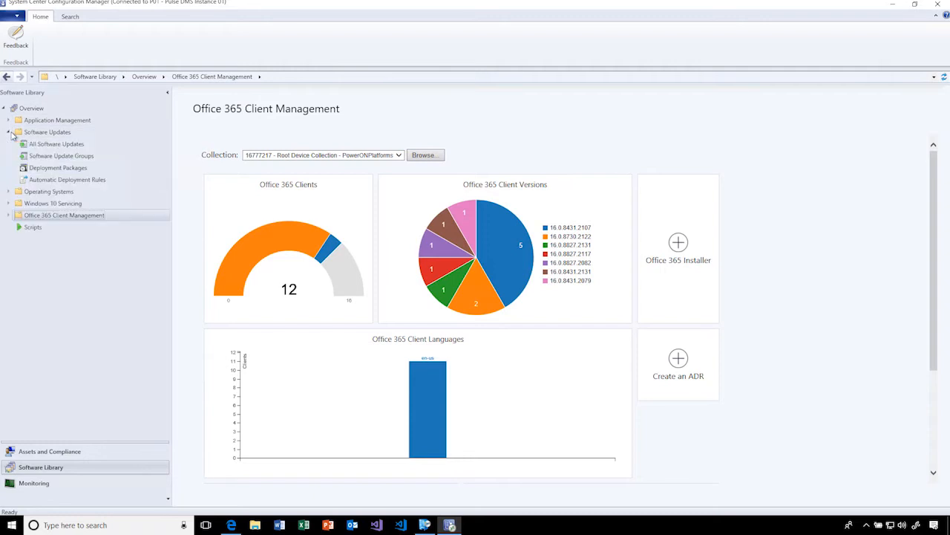
pyautogui.click(66, 146)
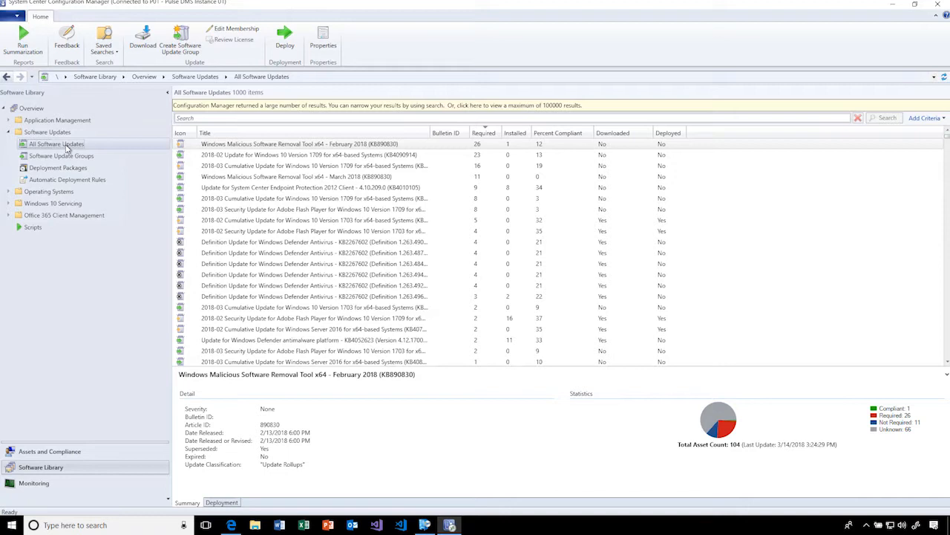
pyautogui.scroll(-15, 435, 242)
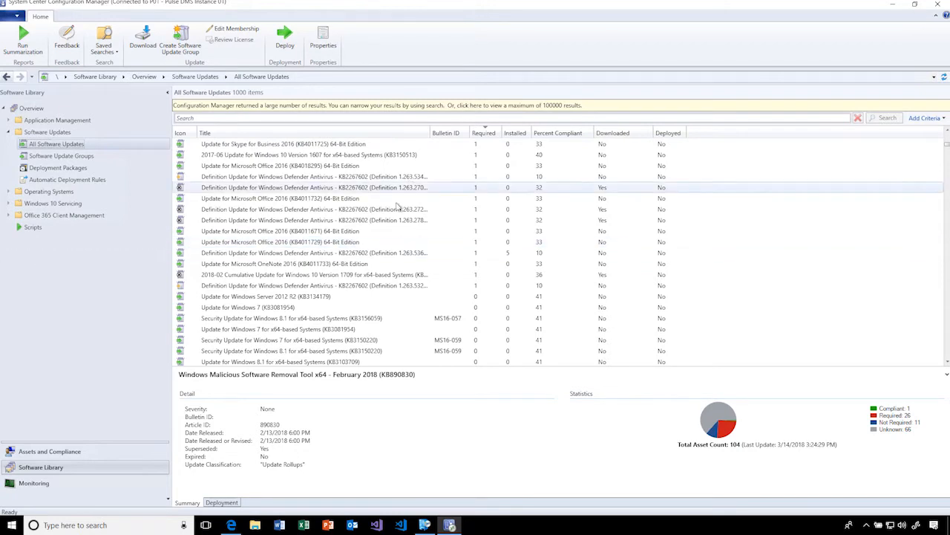
pyautogui.scroll(-6, 359, 245)
pyautogui.scroll(-1, 357, 275)
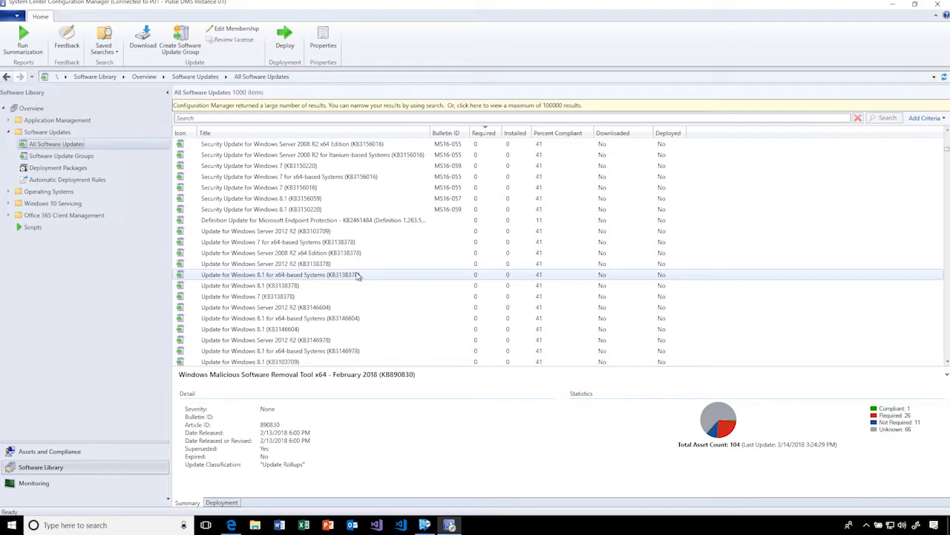
# - Review the Windows Desktop Patch ADR among the automatic deployment rules and display the software update groups
pyautogui.click(49, 181)
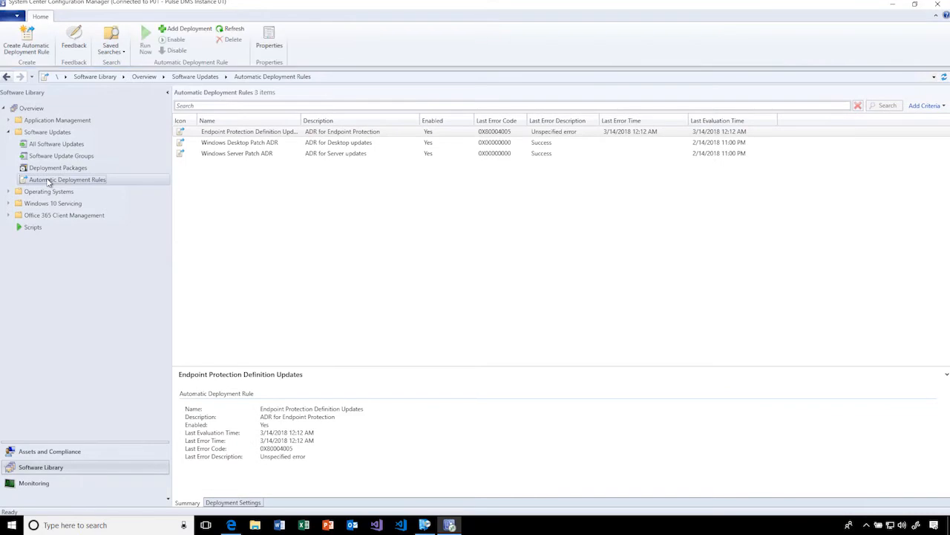
pyautogui.click(301, 144)
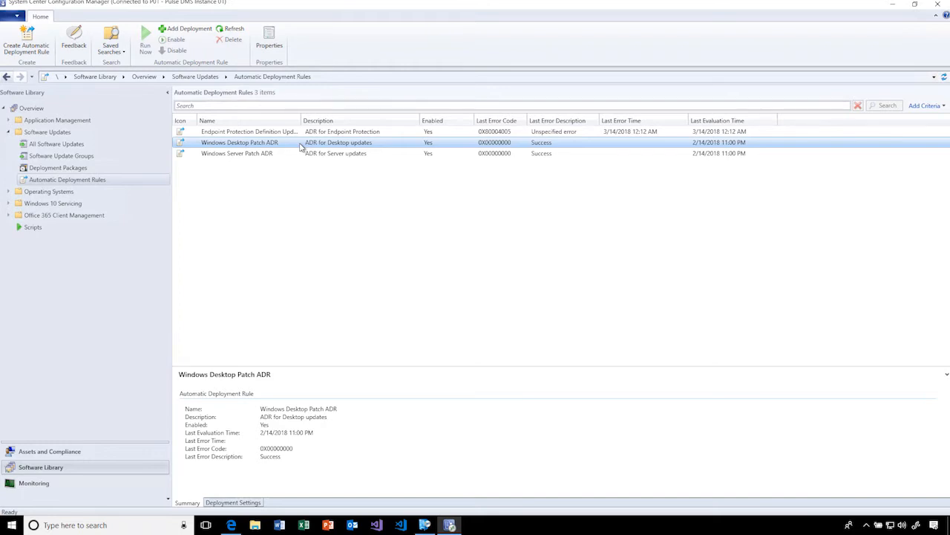
pyautogui.click(51, 159)
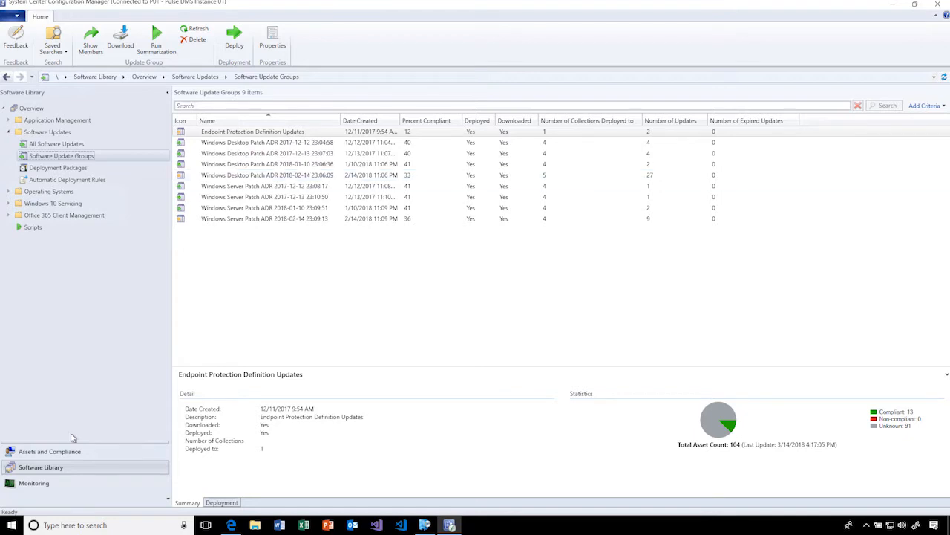
# - Open the device collections under Assets and Compliance and select the three Patch Management - Desktops collections, Phase 1 to Phase 3
pyautogui.click(46, 451)
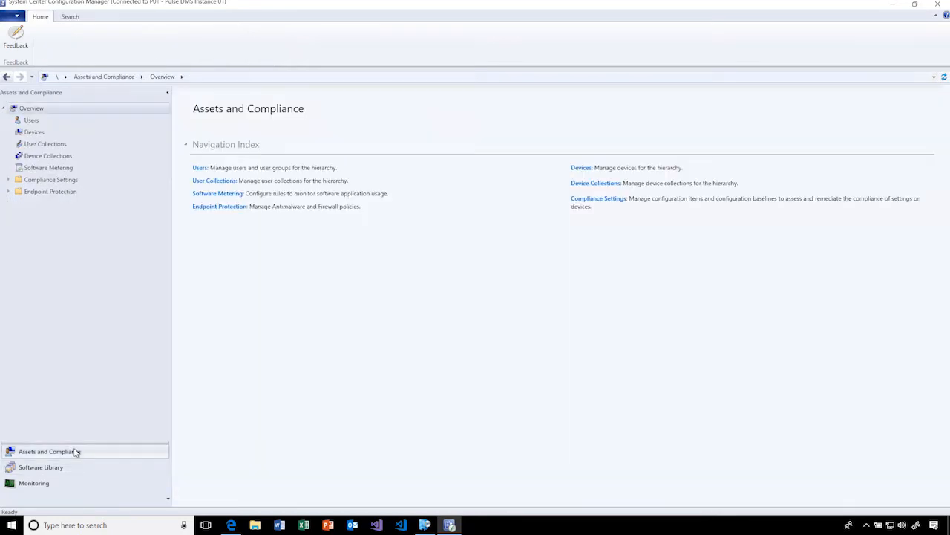
pyautogui.click(75, 158)
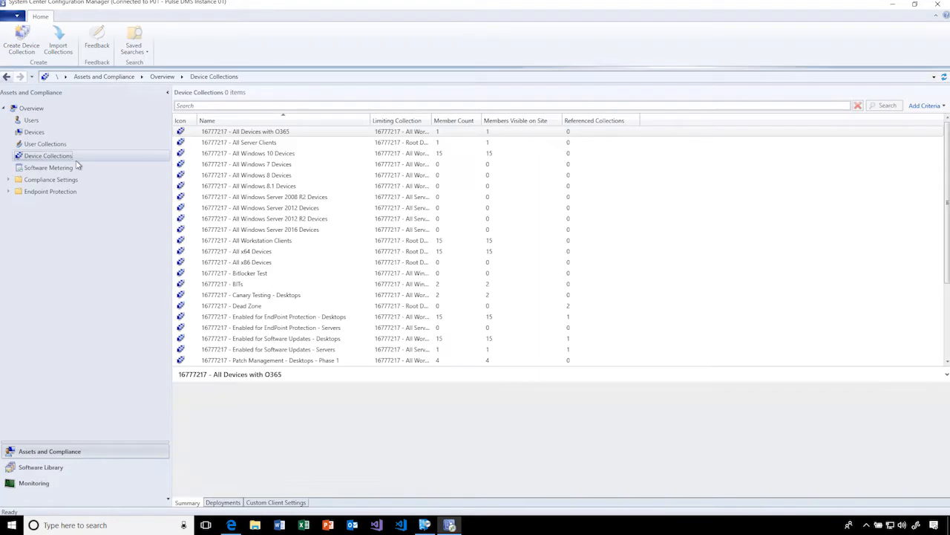
pyautogui.scroll(-4, 527, 275)
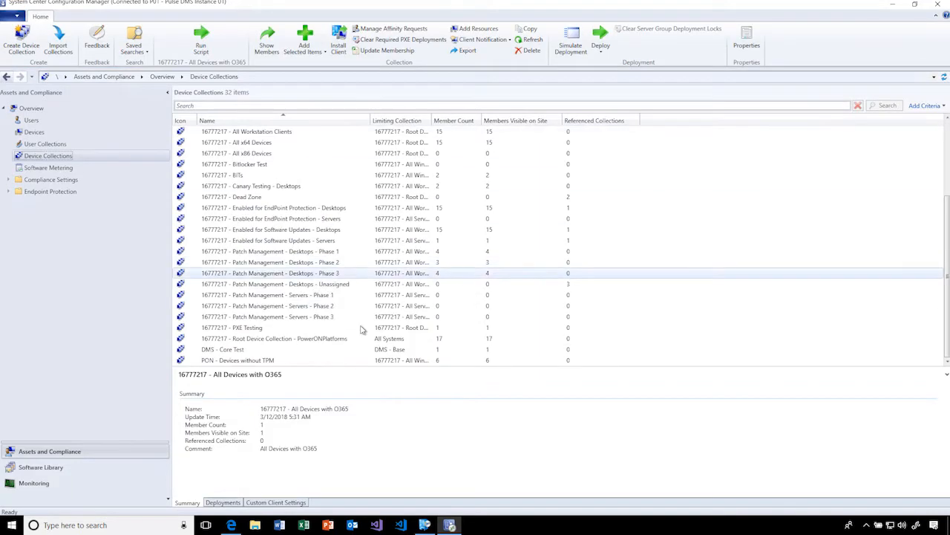
pyautogui.click(318, 252)
pyautogui.keyDown('shift'); pyautogui.click(335, 274); pyautogui.keyUp('shift')
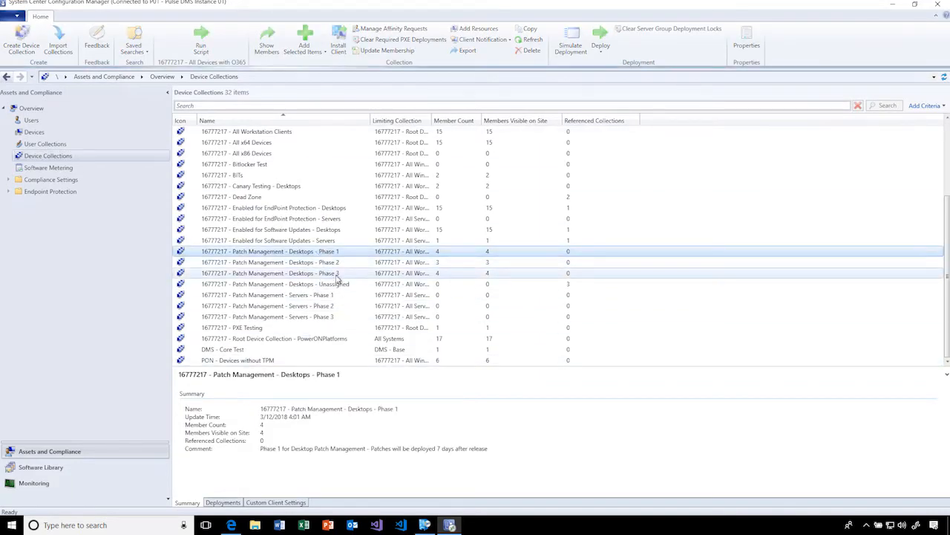
pyautogui.scroll(4, 343, 279)
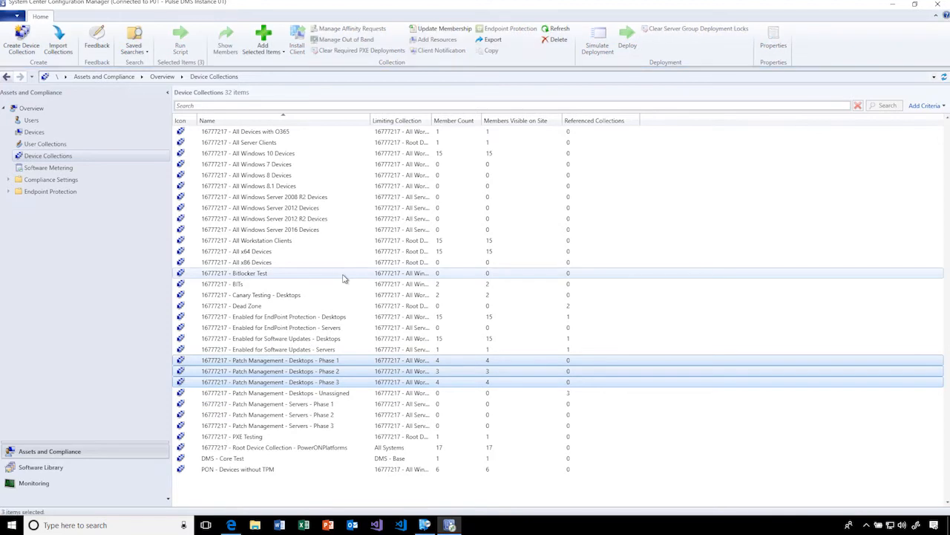
# - Review the individual summaries of the Phase 1, Phase 2 and Phase 3 desktop patch management collections
pyautogui.click(347, 363)
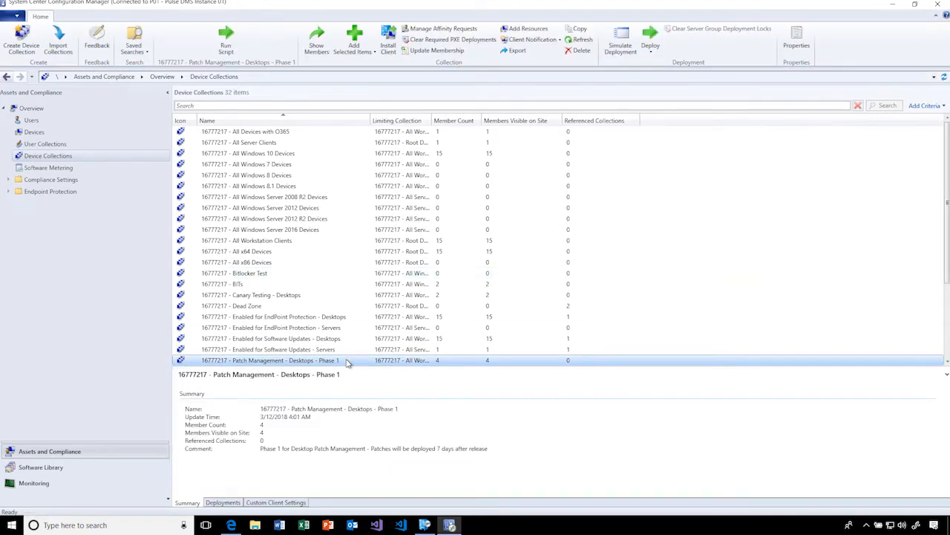
pyautogui.scroll(-4, 349, 356)
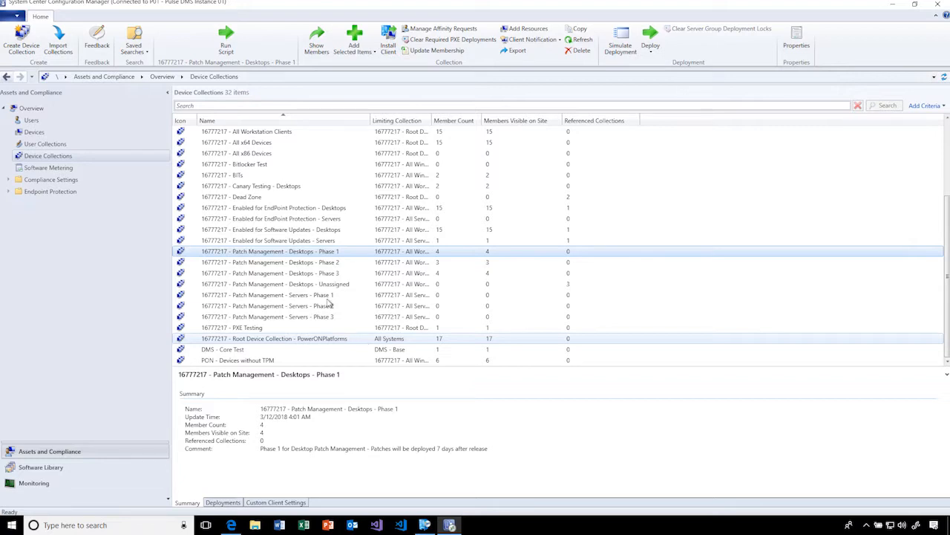
pyautogui.click(358, 264)
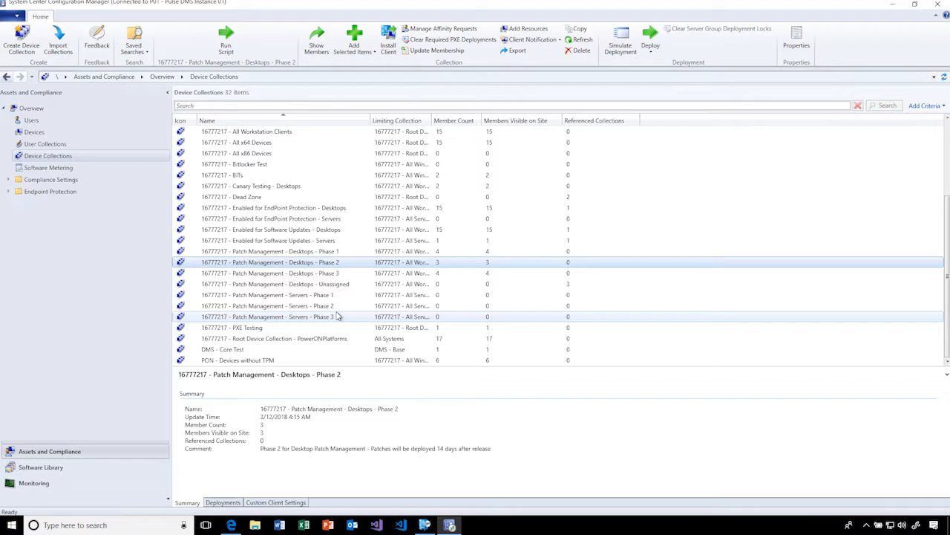
pyautogui.click(328, 273)
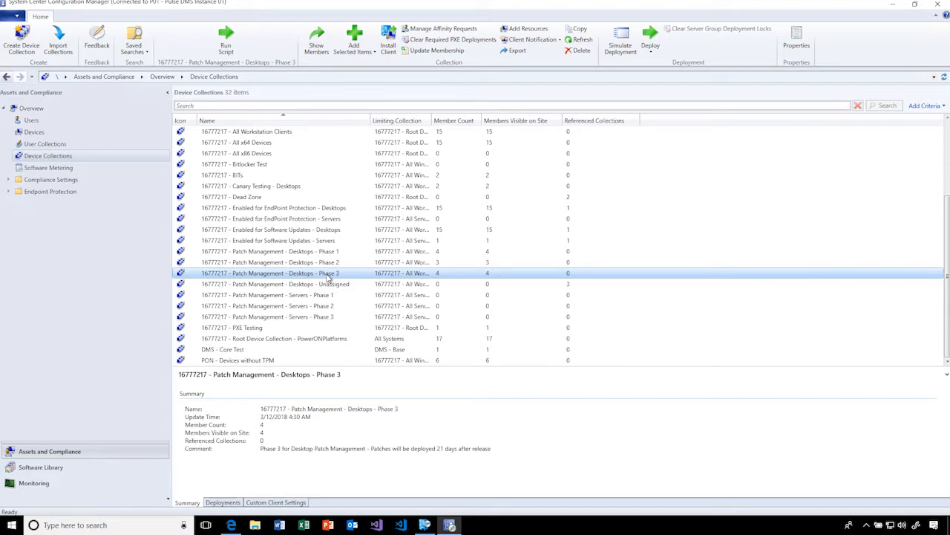
pyautogui.click(352, 253)
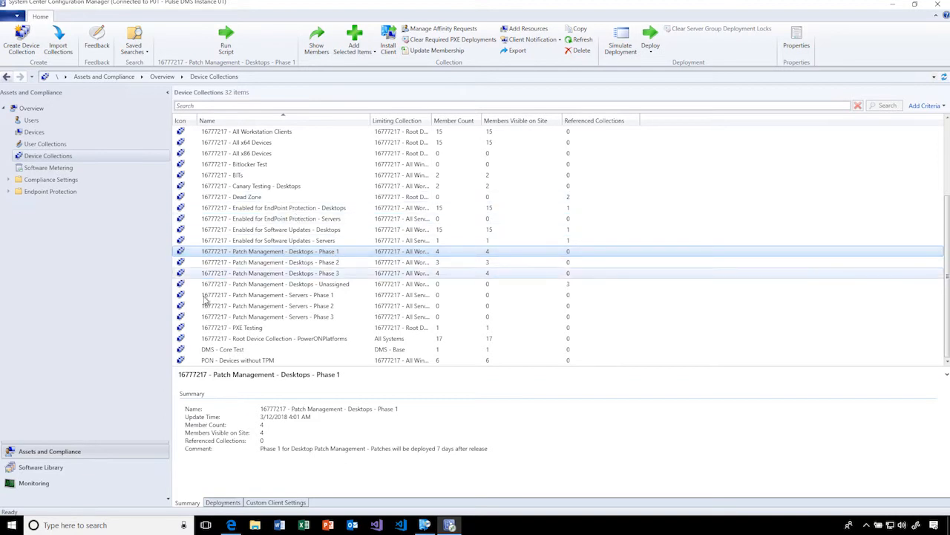
# - Return to the Software Library, revisit the automatic deployment rules and software update groups, and collapse the Software Updates folder
pyautogui.click(84, 468)
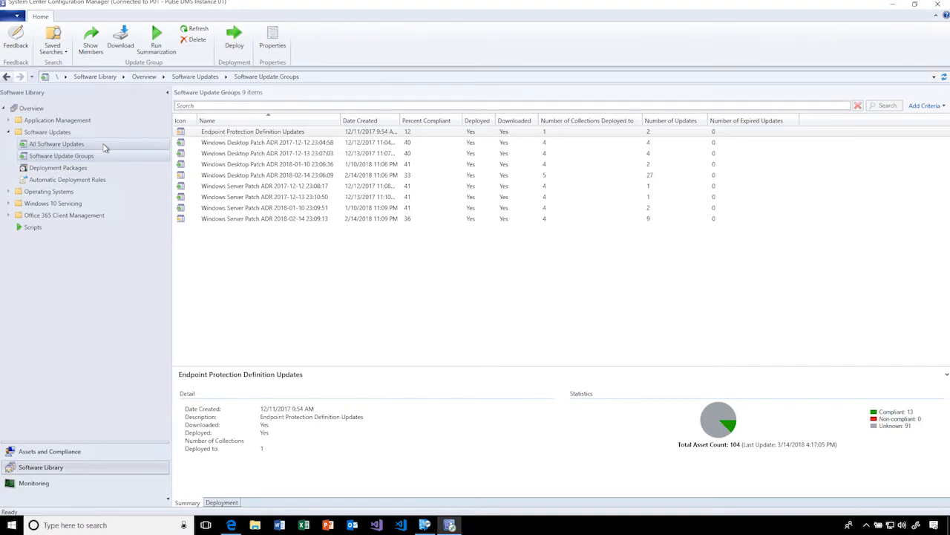
pyautogui.click(90, 180)
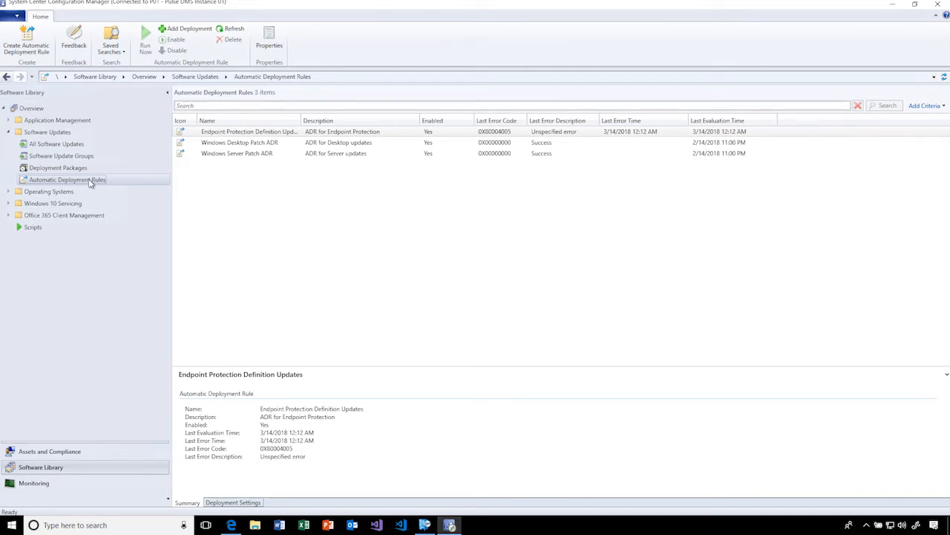
pyautogui.click(92, 156)
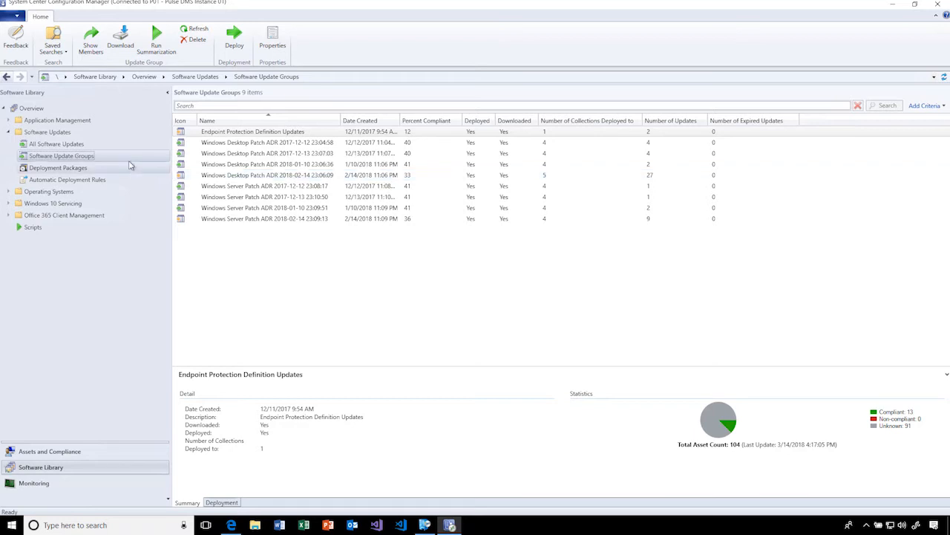
pyautogui.click(9, 132)
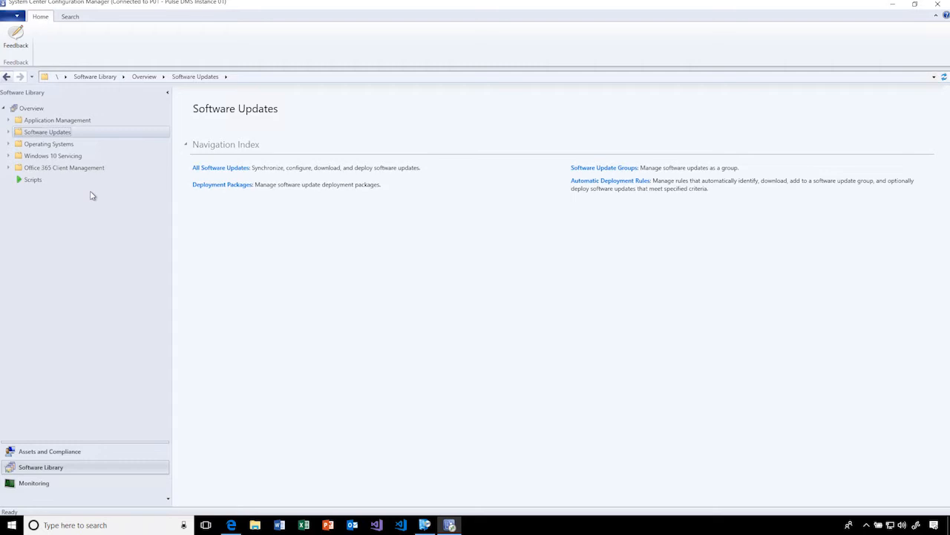
# - Expand Endpoint Protection under Assets and Compliance and view the Windows Defender Application Guard and Application Control policies
pyautogui.click(65, 450)
pyautogui.click(9, 191)
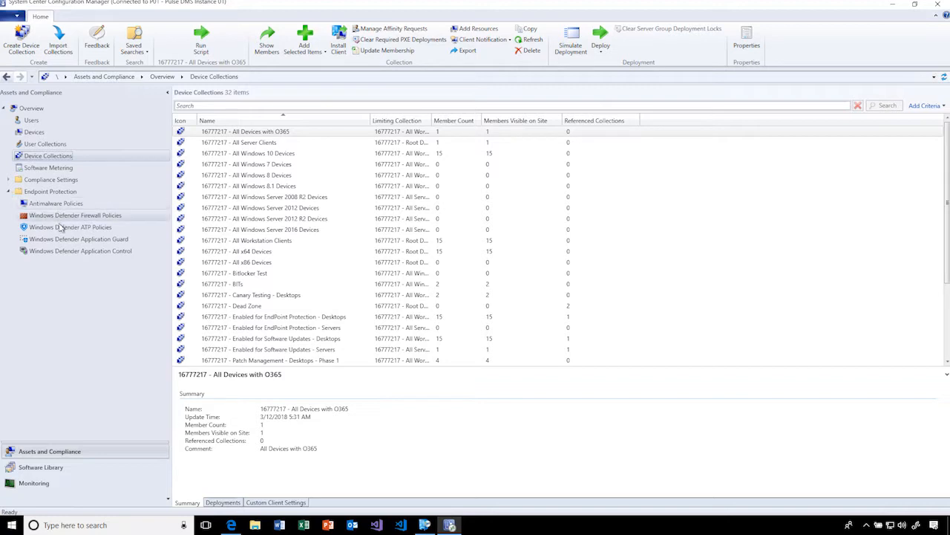
pyautogui.click(63, 239)
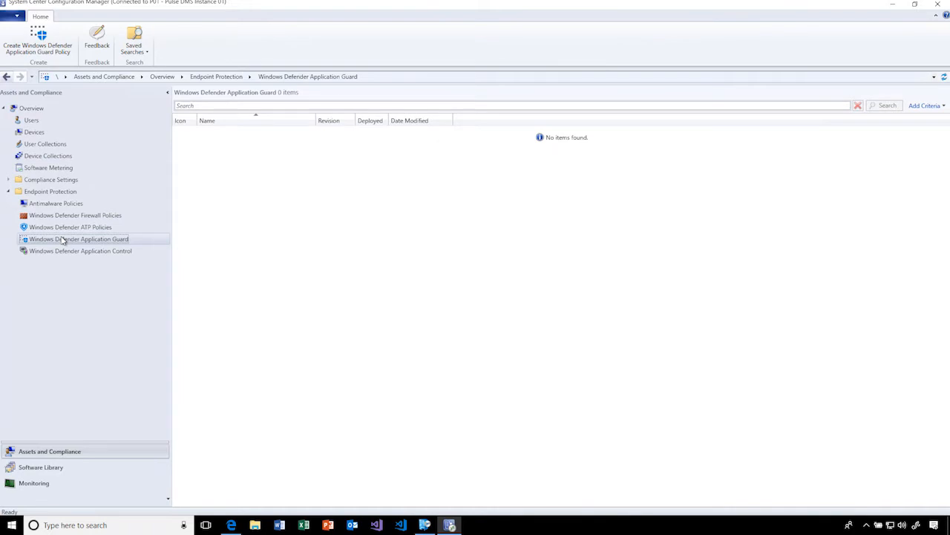
pyautogui.click(80, 251)
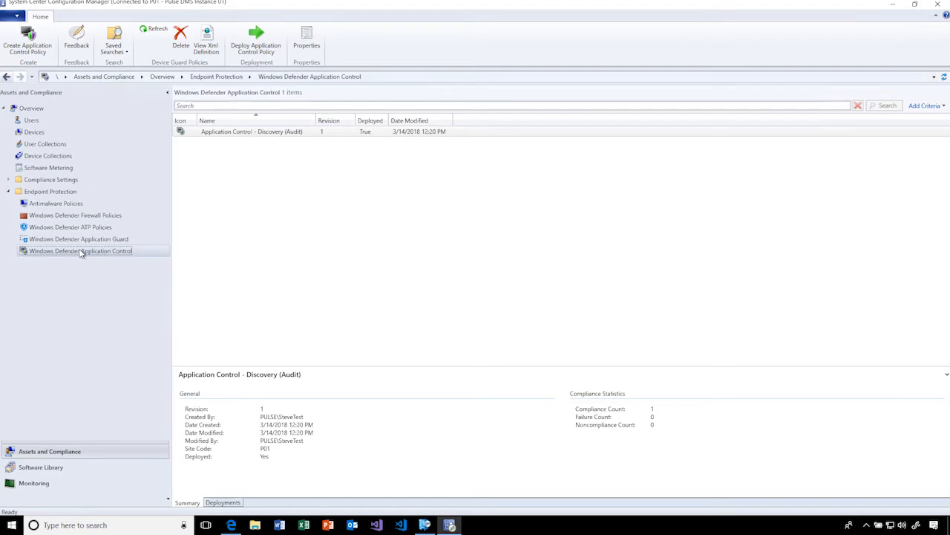
# - View the Antimalware and Windows Defender ATP policies, and switch to Edge to show the lt0002 machine page in Windows Defender Security Center
pyautogui.click(90, 205)
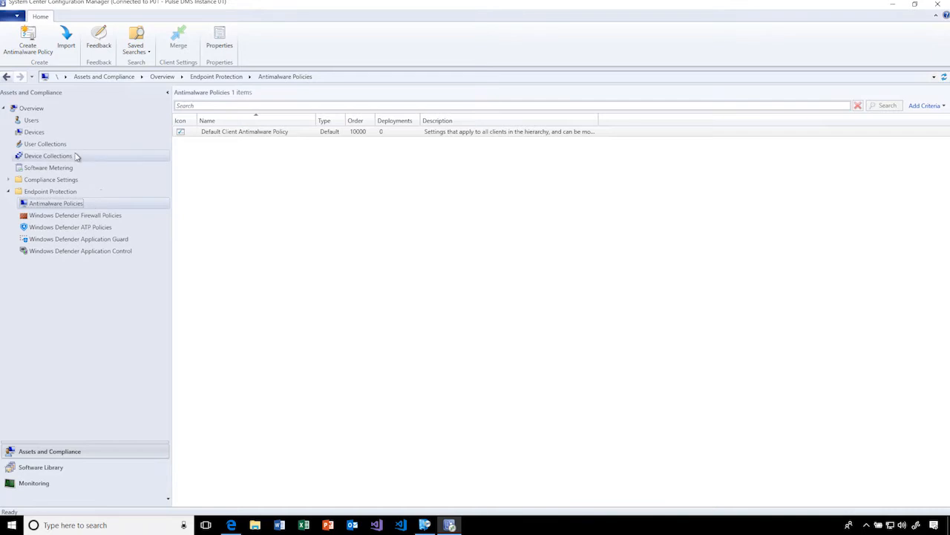
pyautogui.click(65, 228)
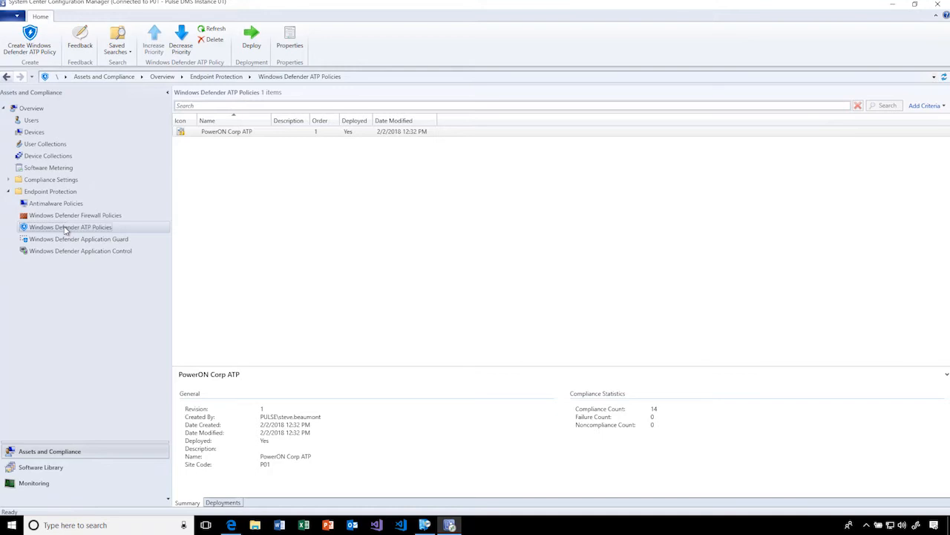
pyautogui.click(236, 526)
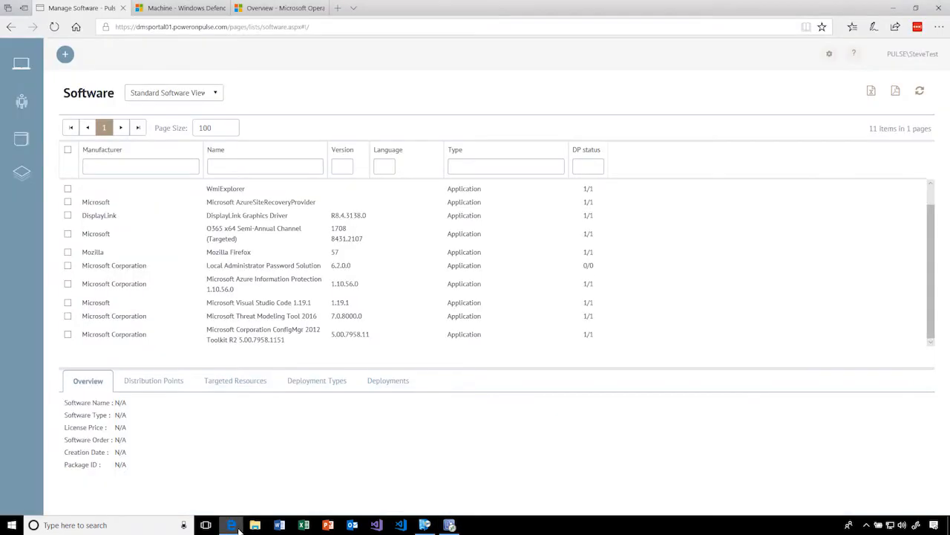
pyautogui.click(190, 9)
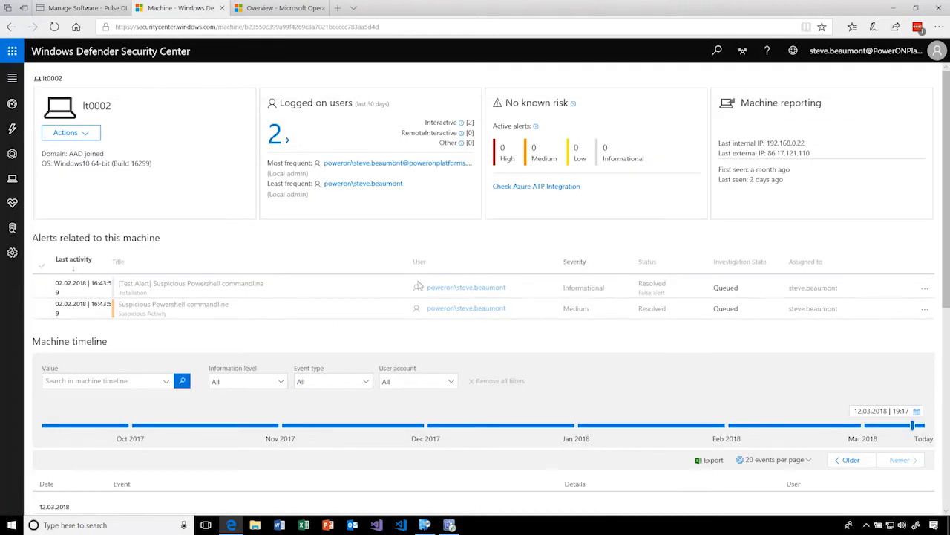
# - Return to Configuration Manager and view the deployments of the PowerON Corp ATP policy
pyautogui.click(449, 525)
pyautogui.click(209, 135)
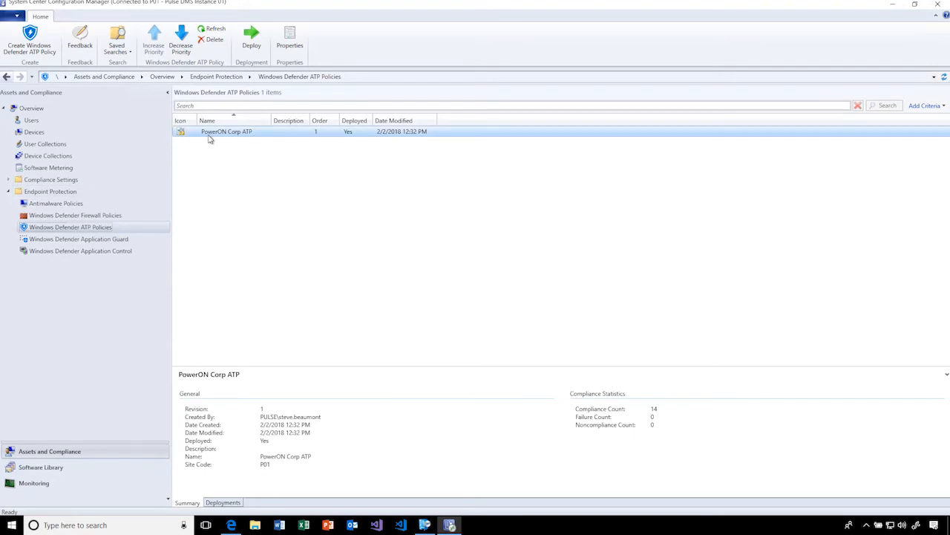
pyautogui.rightClick(209, 137)
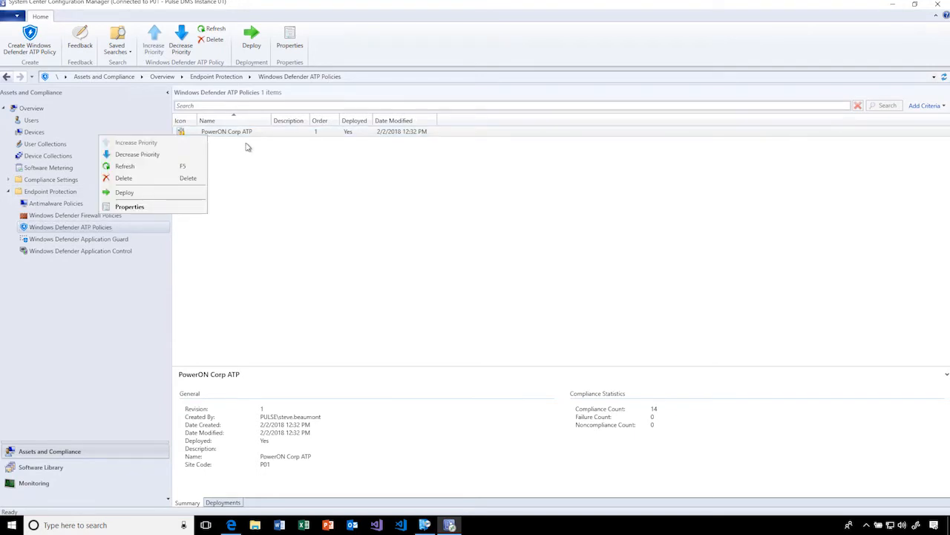
pyautogui.click(297, 164)
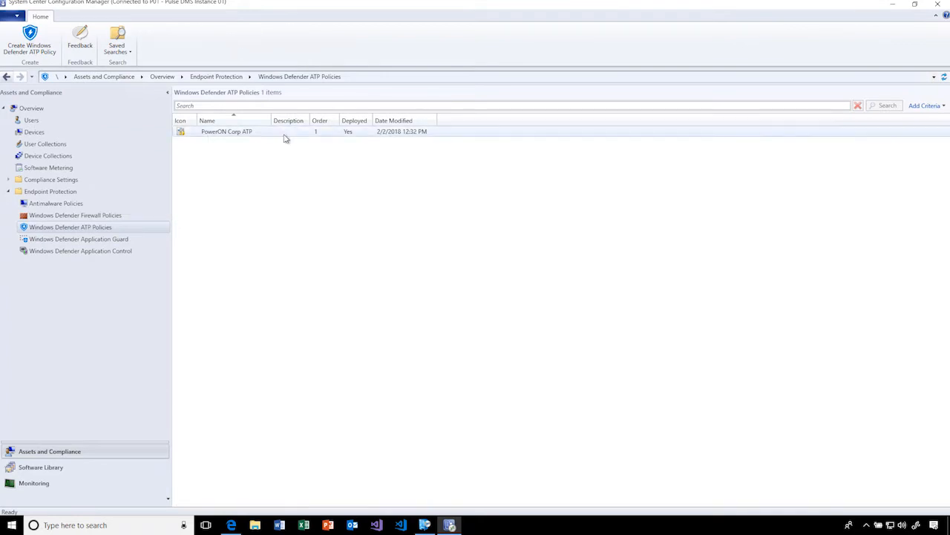
pyautogui.click(283, 134)
pyautogui.click(224, 503)
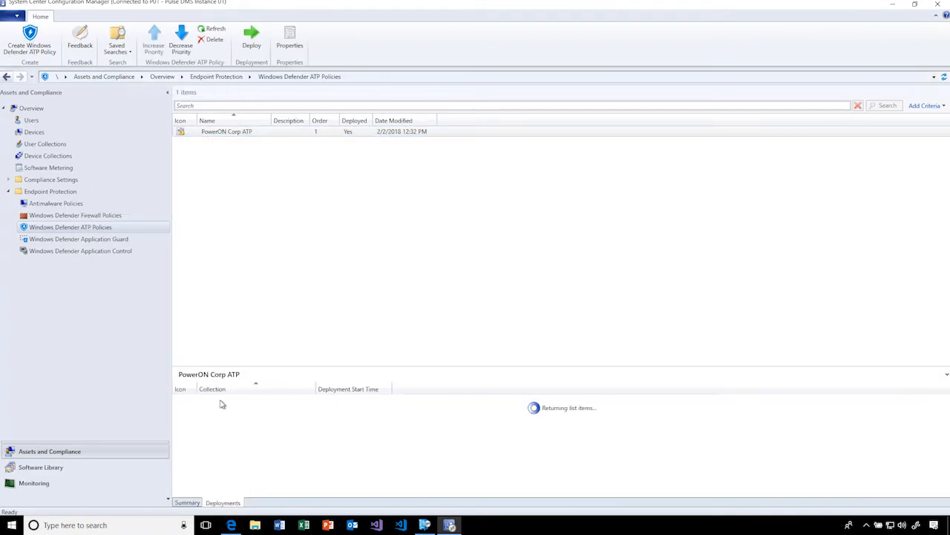
pyautogui.click(240, 403)
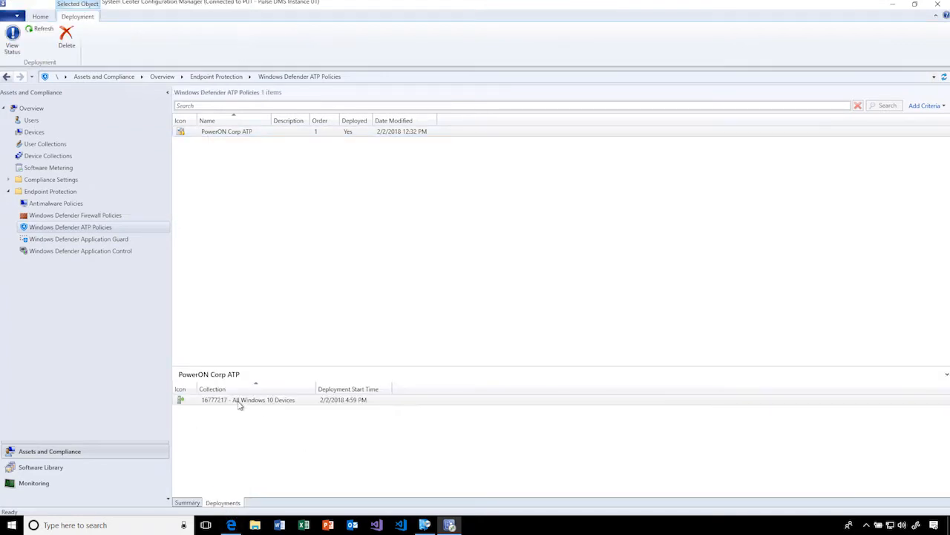
# - Review the agent configuration in the PowerON Corp ATP policy's properties and close them without changes
pyautogui.rightClick(262, 136)
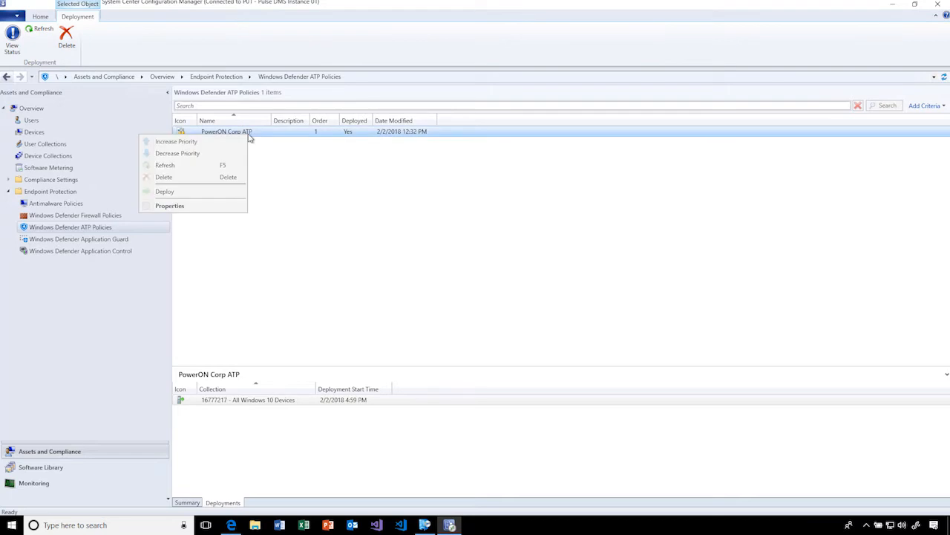
pyautogui.click(237, 209)
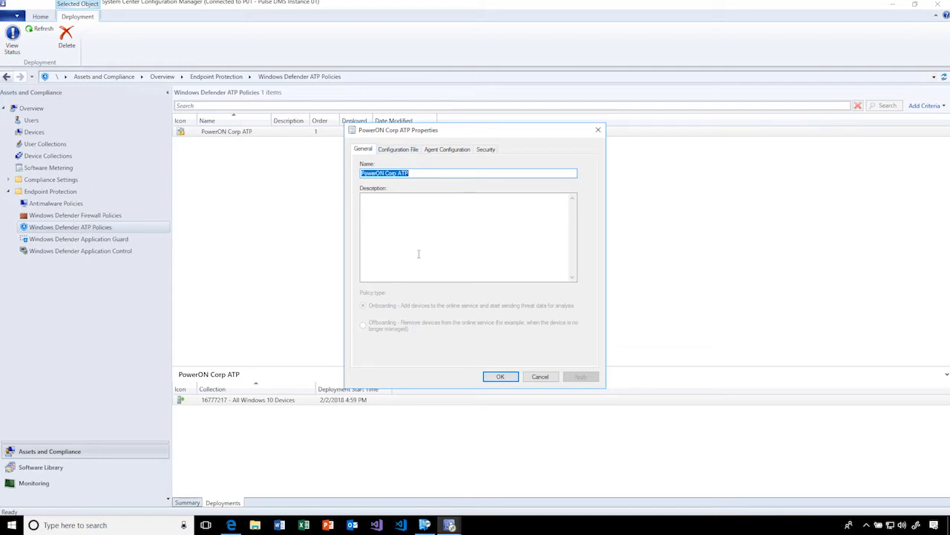
pyautogui.click(442, 151)
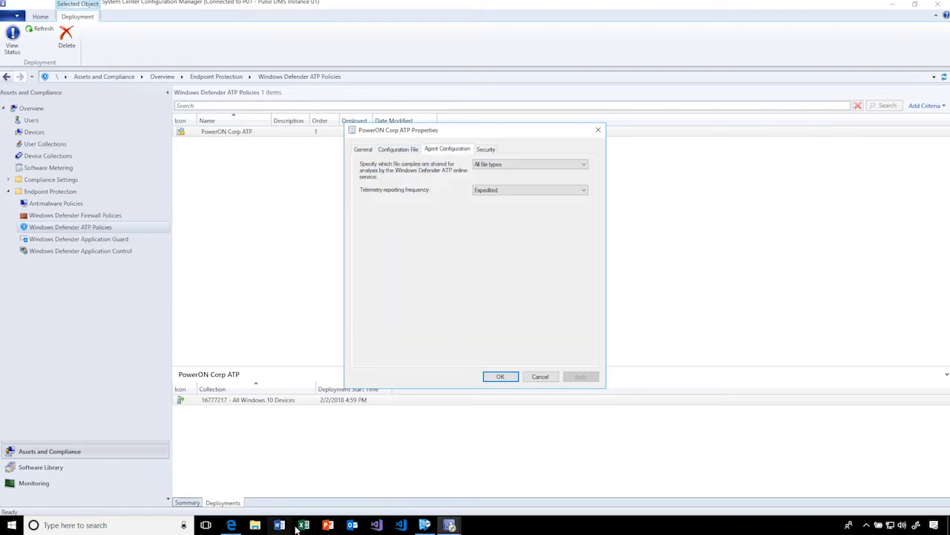
pyautogui.moveTo(238, 528)
pyautogui.click(538, 378)
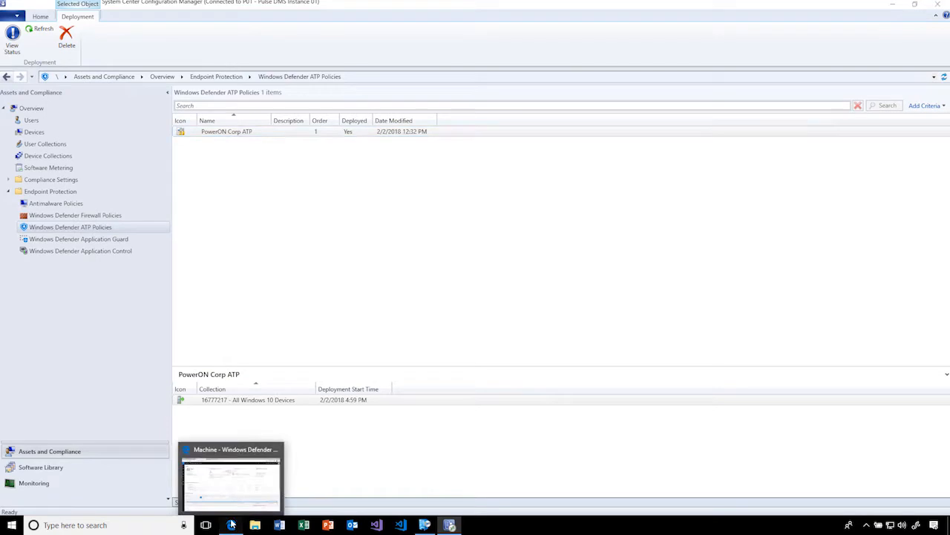
# - Switch to Edge and expand the rundll32.exe loaded module vaultcli.dll event in the lt0002 machine timeline to inspect its process tree
pyautogui.click(232, 525)
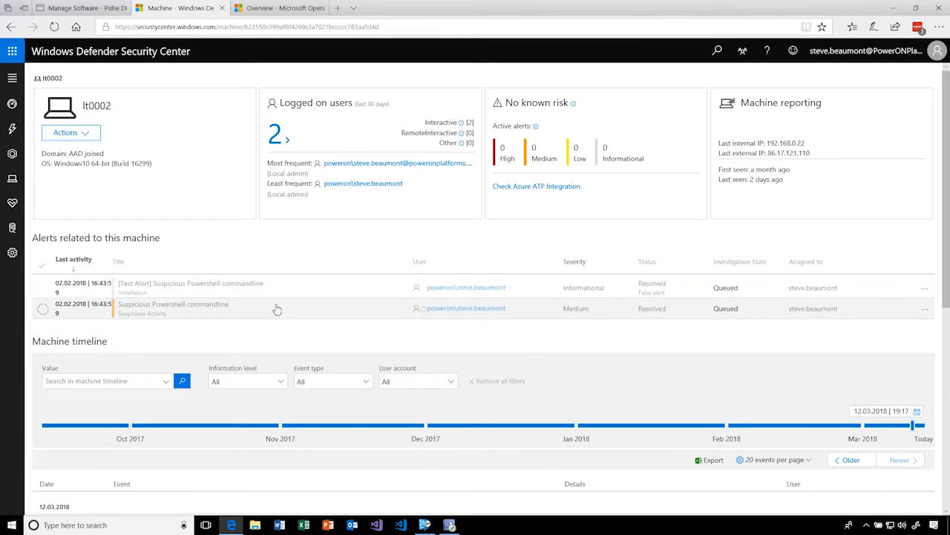
pyautogui.scroll(-4, 276, 309)
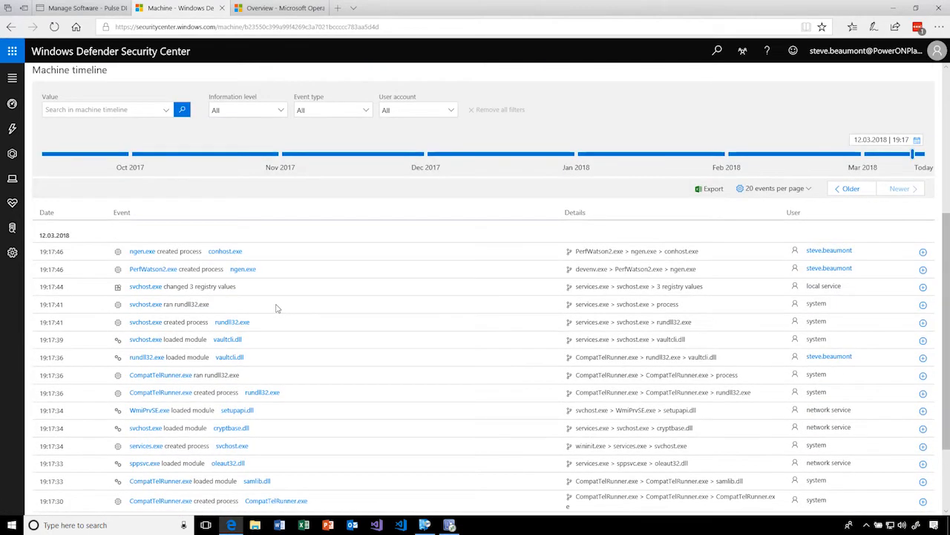
pyautogui.scroll(-1, 276, 308)
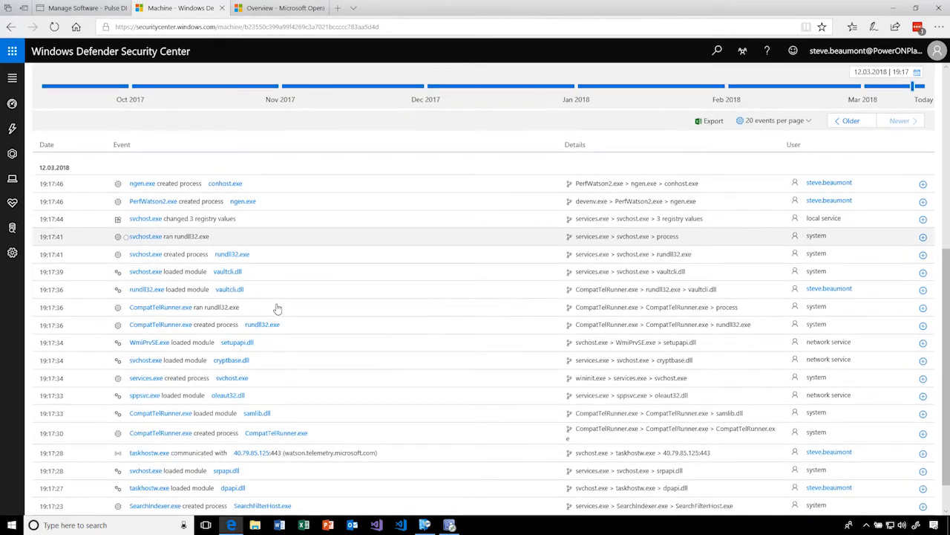
pyautogui.scroll(-1, 276, 309)
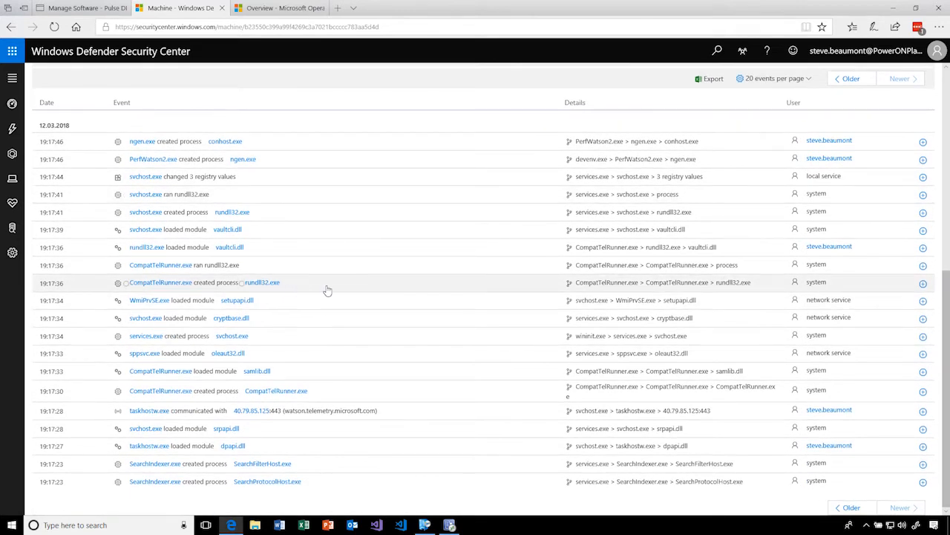
pyautogui.click(924, 249)
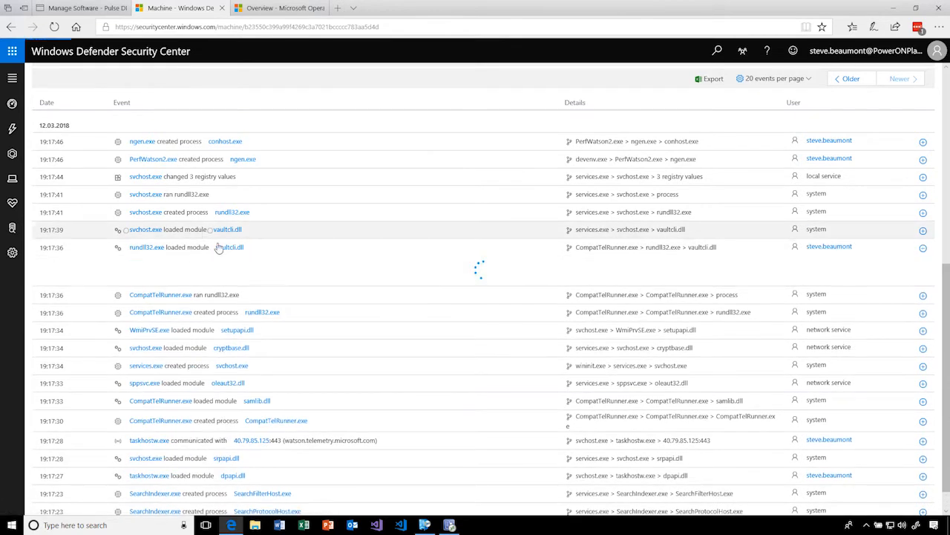
pyautogui.scroll(-1, 415, 327)
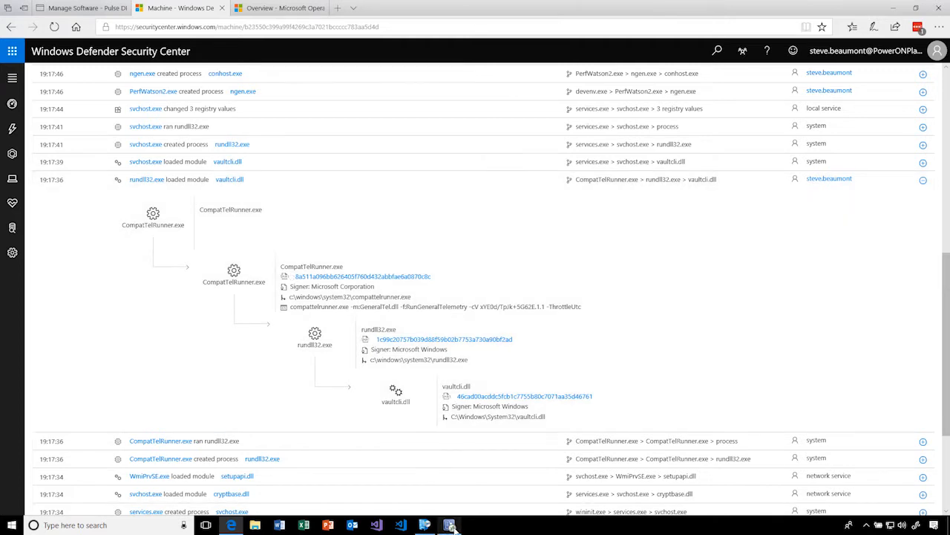
# - Collapse the Endpoint Protection folder in Configuration Manager and switch to Edge to show the Microsoft Operations Management Suite overview
pyautogui.click(450, 525)
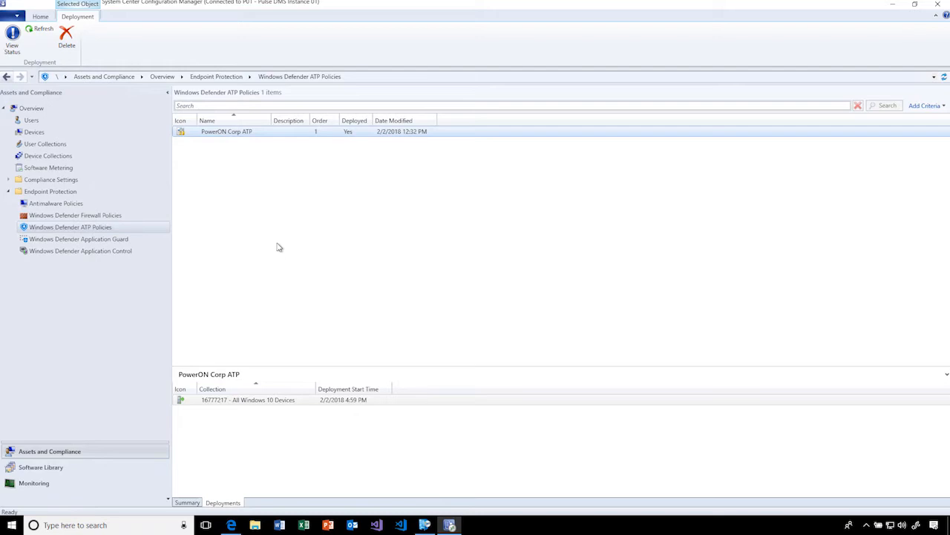
pyautogui.click(9, 192)
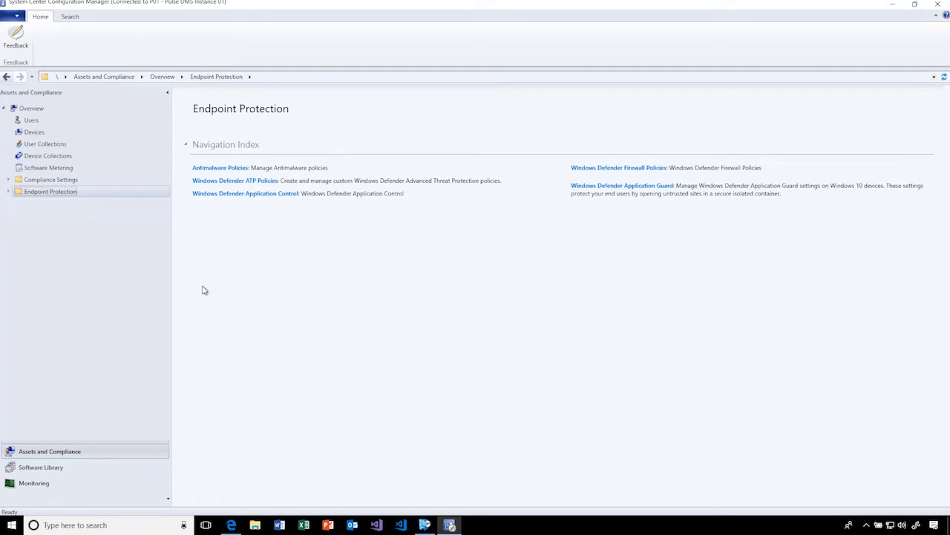
pyautogui.click(231, 525)
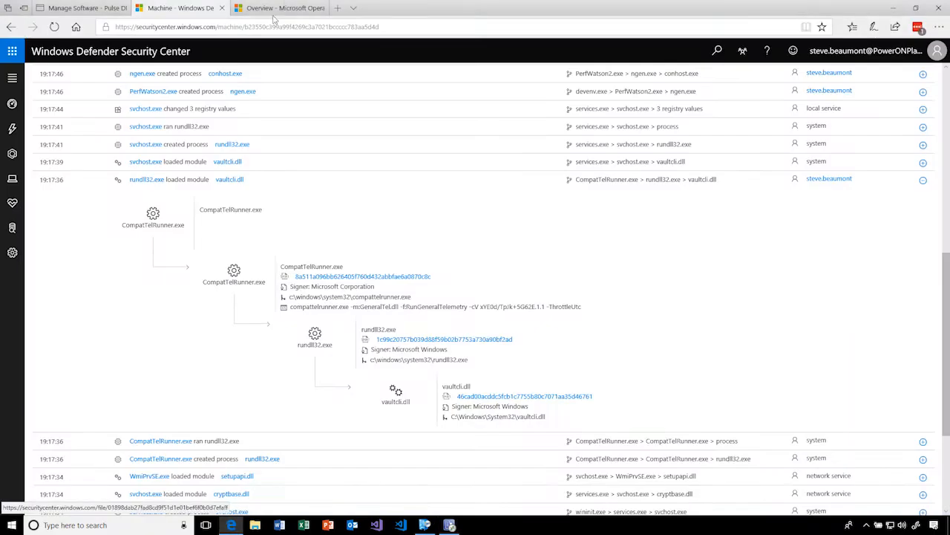
pyautogui.click(282, 8)
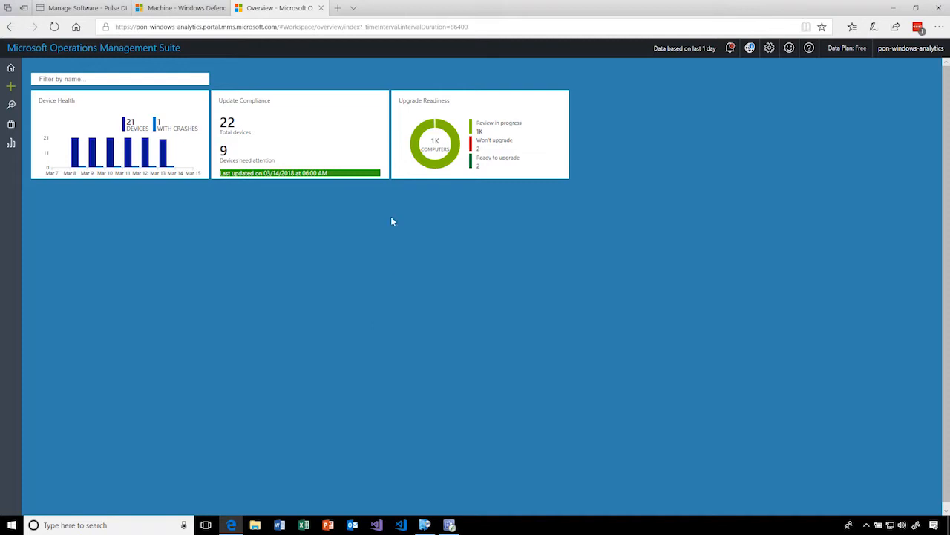
# - Open the Upgrade Readiness solution and review its security status, application prioritization and issue resolution sections
pyautogui.click(466, 180)
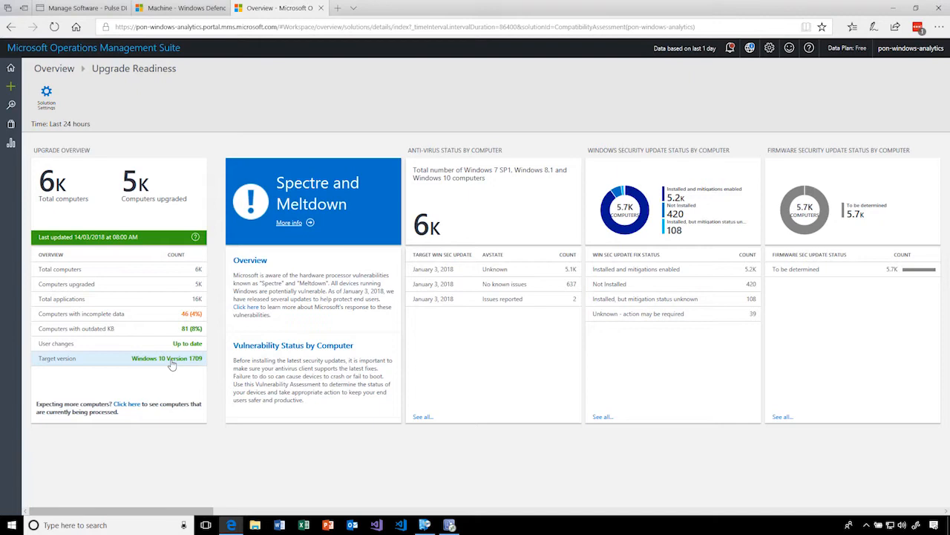
pyautogui.hscroll(10, 171, 364)
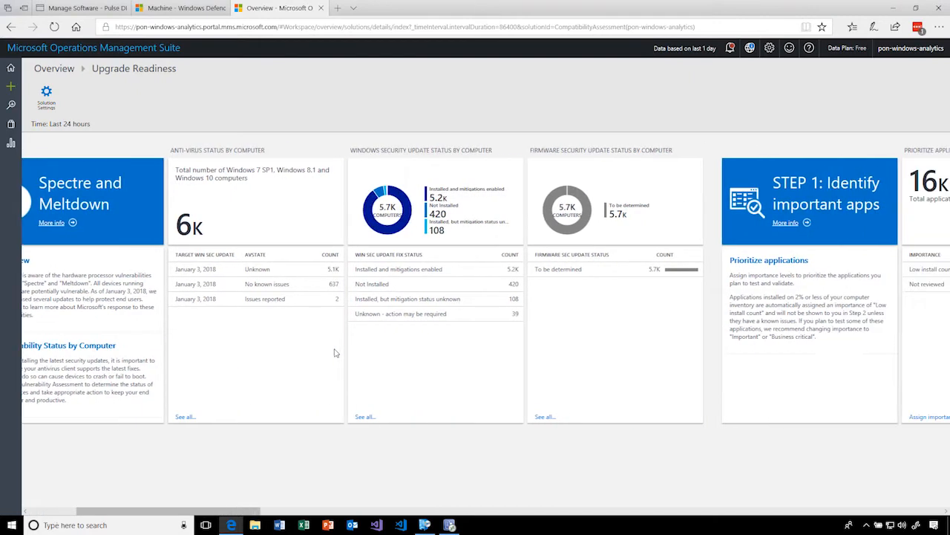
pyautogui.hscroll(3, 304, 346)
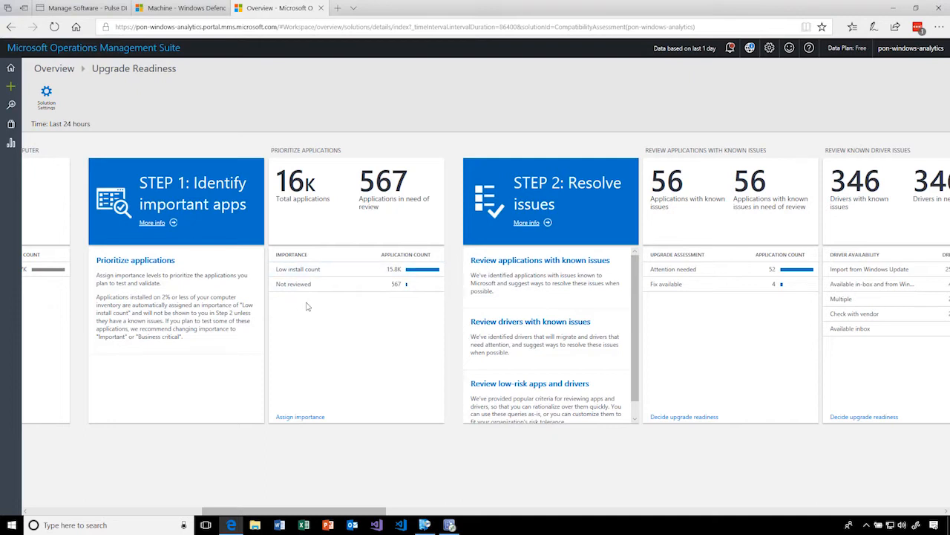
pyautogui.hscroll(2, 332, 301)
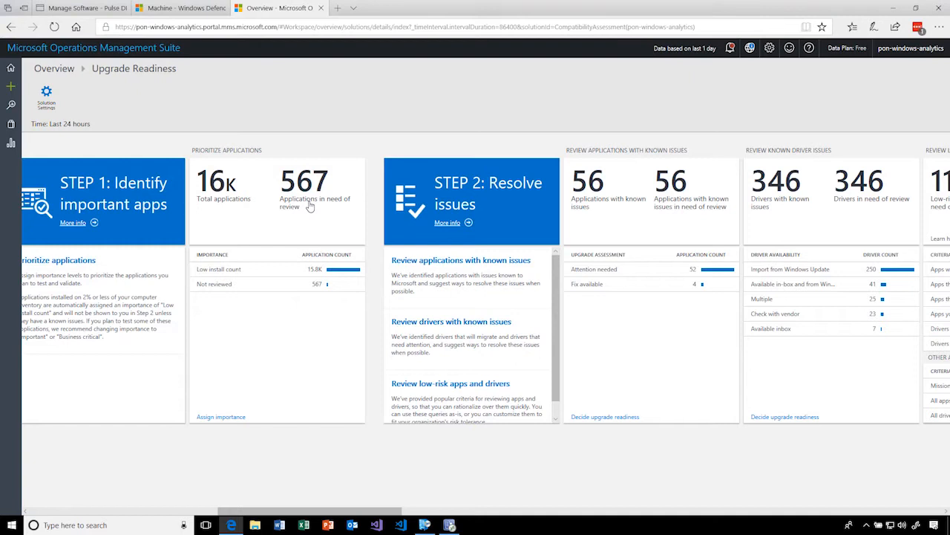
pyautogui.hscroll(1, 310, 206)
pyautogui.hscroll(5, 310, 206)
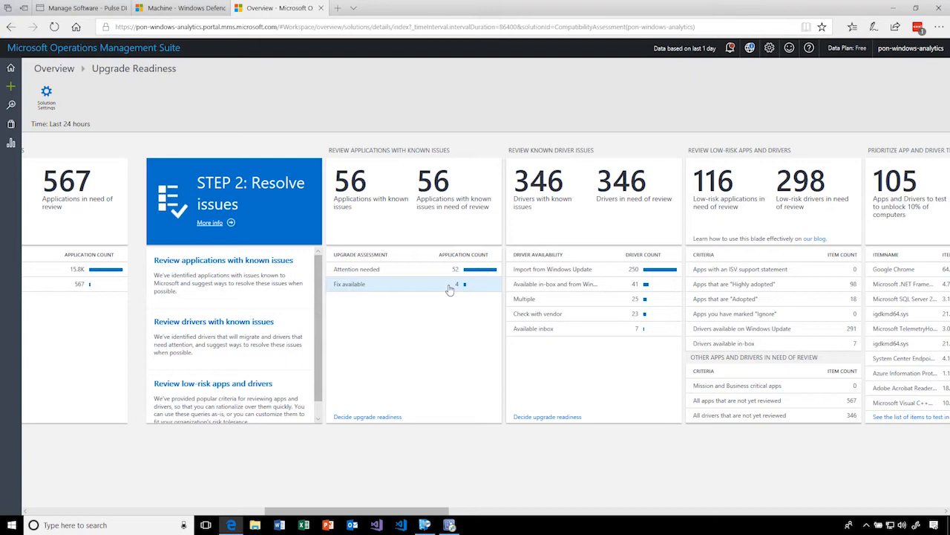
# - List the applications with known issues that have a fix available, review their issue and upgrade decision details, and return to Upgrade Readiness
pyautogui.click(413, 284)
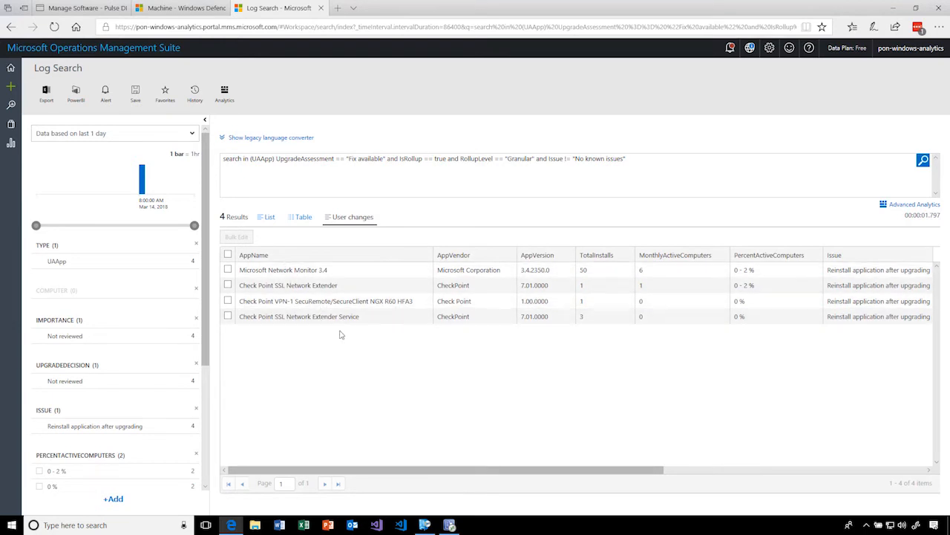
pyautogui.moveTo(486, 471); pyautogui.dragTo(666, 442)
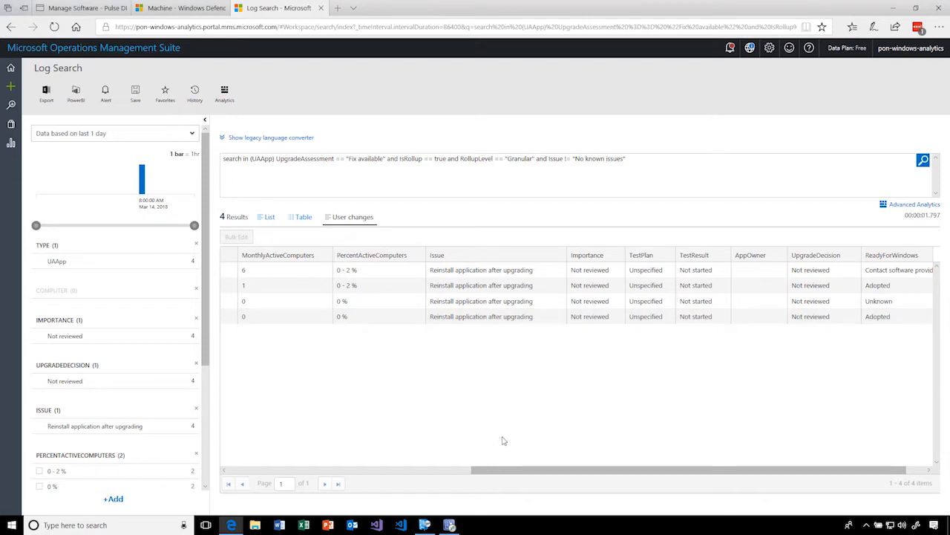
pyautogui.click(10, 27)
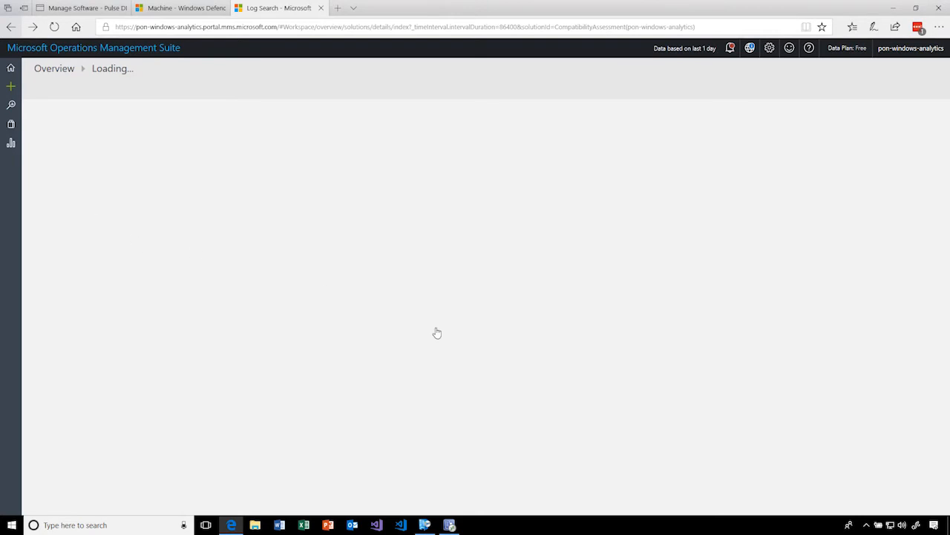
# - Browse the Upgrade Readiness dashboard through to the low-risk apps and app and driver testing sections of Step 2: Resolve issues
pyautogui.hscroll(3, 721, 314)
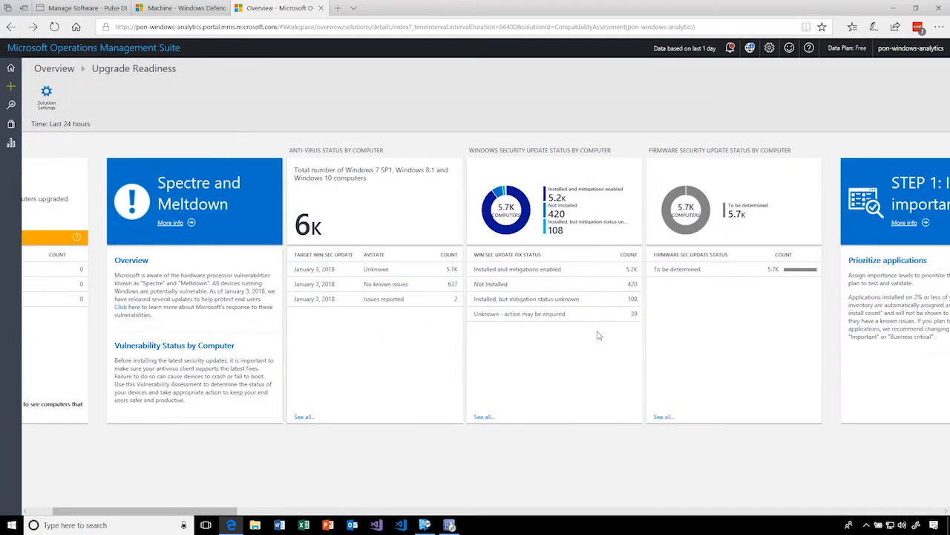
pyautogui.hscroll(-2, 443, 324)
pyautogui.hscroll(9, 391, 334)
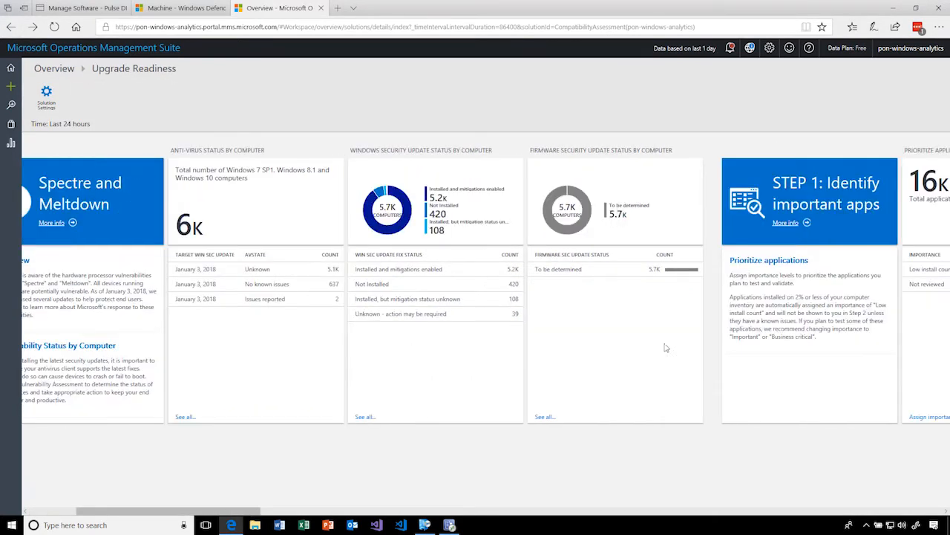
pyautogui.hscroll(5, 553, 343)
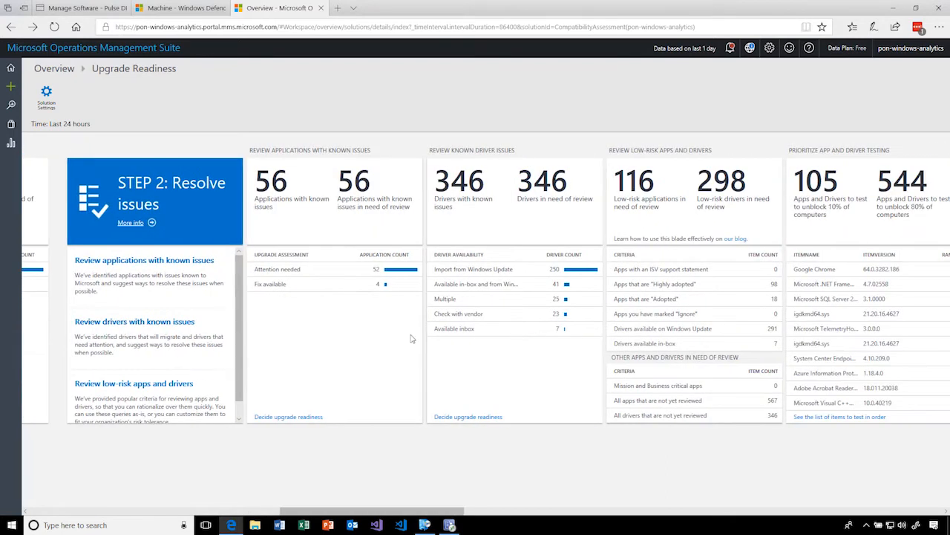
# - List the applications with known issues assessed as "Attention needed" and show the results as a table
pyautogui.click(332, 268)
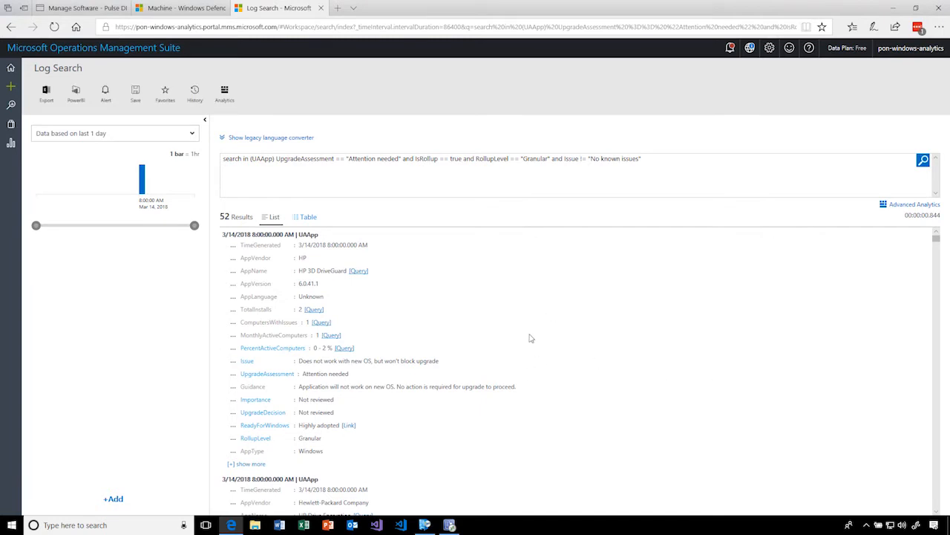
pyautogui.scroll(-1, 519, 330)
pyautogui.scroll(1, 520, 330)
pyautogui.click(306, 216)
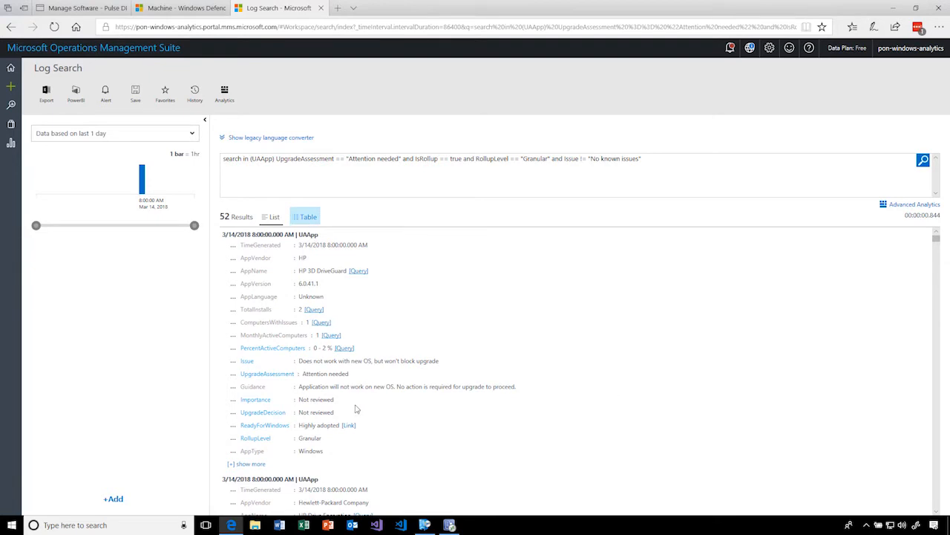
pyautogui.click(307, 218)
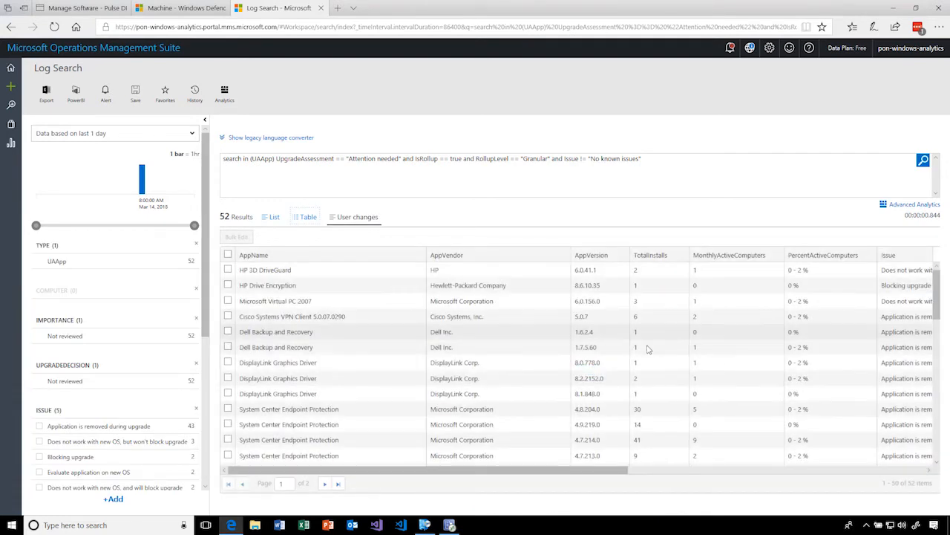
# - Select the DisplayLink Core Software 7.4.51572.0 row and the HP 3D DriveGuard 6.0.28.1 row in turn, examining their install counts and upgrade issues
pyautogui.scroll(-1, 647, 406)
pyautogui.scroll(-3, 647, 406)
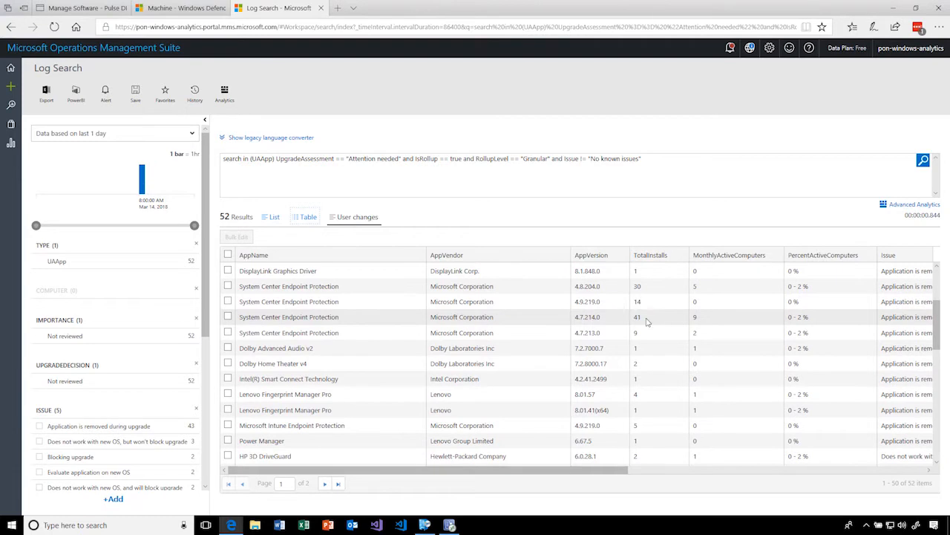
pyautogui.scroll(-5, 642, 324)
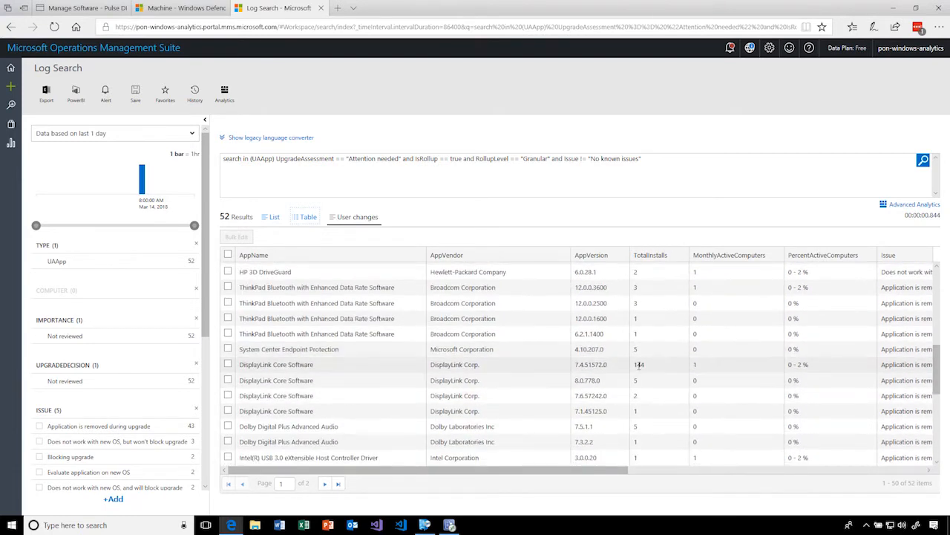
pyautogui.moveTo(267, 364); pyautogui.dragTo(646, 368)
pyautogui.moveTo(594, 469); pyautogui.dragTo(721, 473)
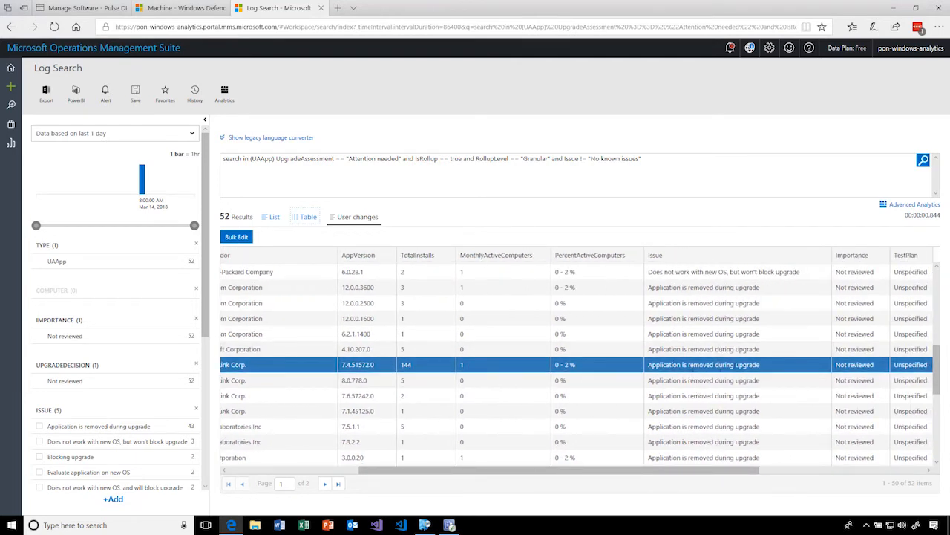
pyautogui.scroll(2, 696, 334)
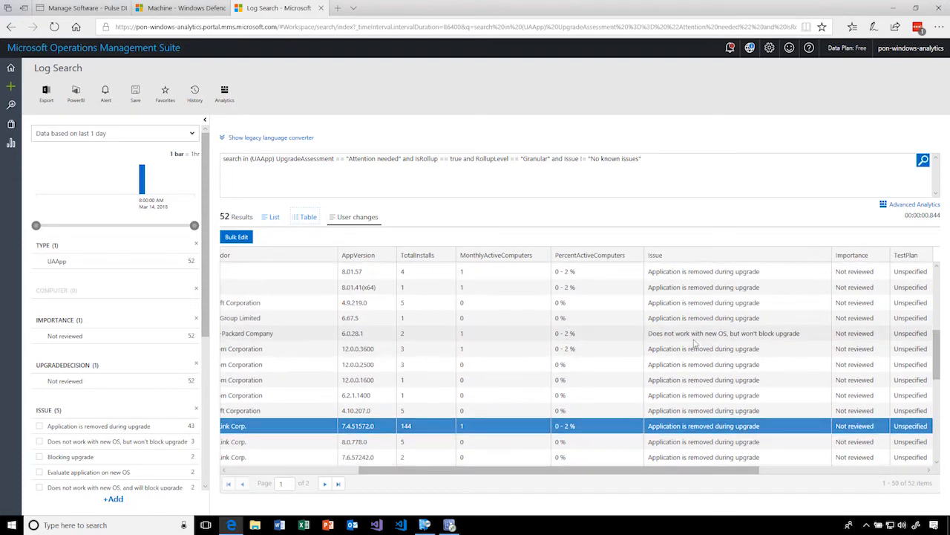
pyautogui.moveTo(696, 333); pyautogui.dragTo(796, 341)
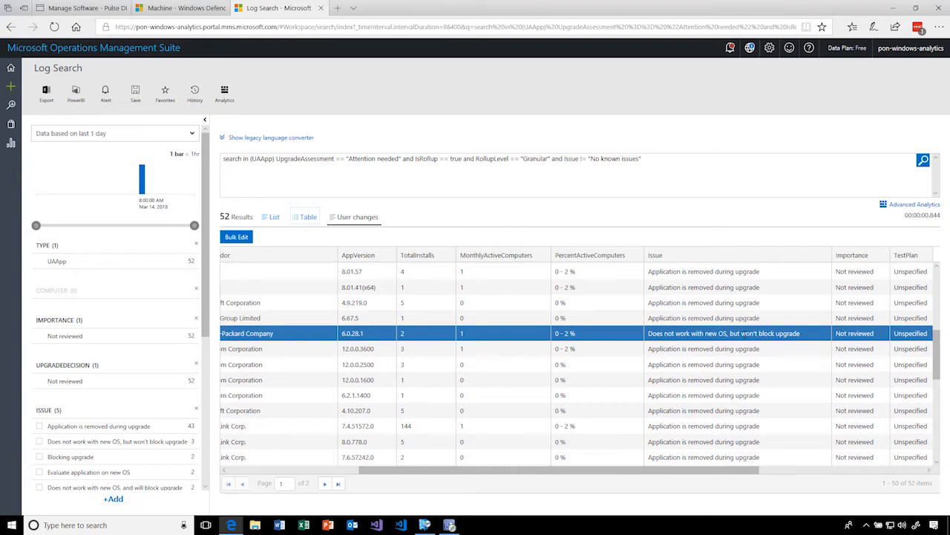
# - Select the Microsoft Virtual Server 2005 R2 SP1 row, review its issue and upgrade decision details, and return to Upgrade Readiness
pyautogui.scroll(-6, 742, 346)
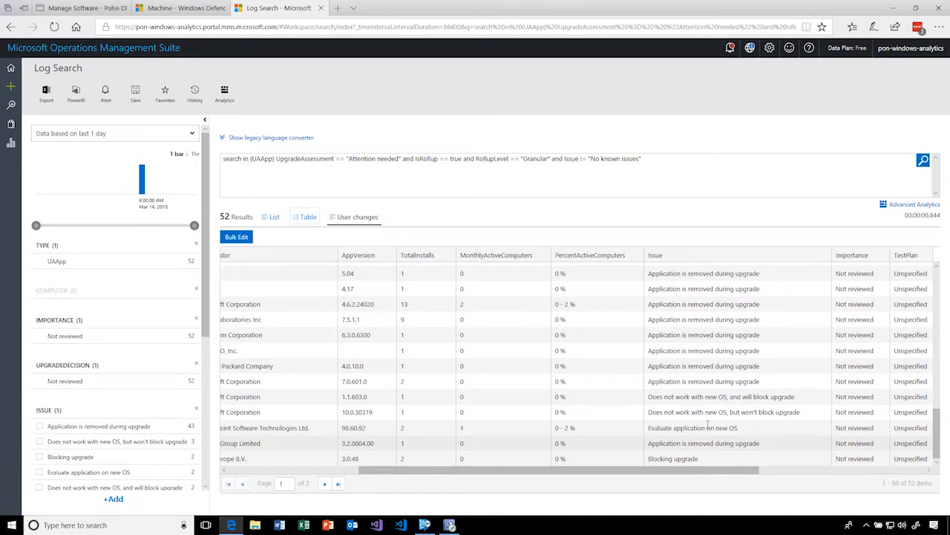
pyautogui.click(731, 395)
pyautogui.moveTo(620, 472); pyautogui.dragTo(781, 486)
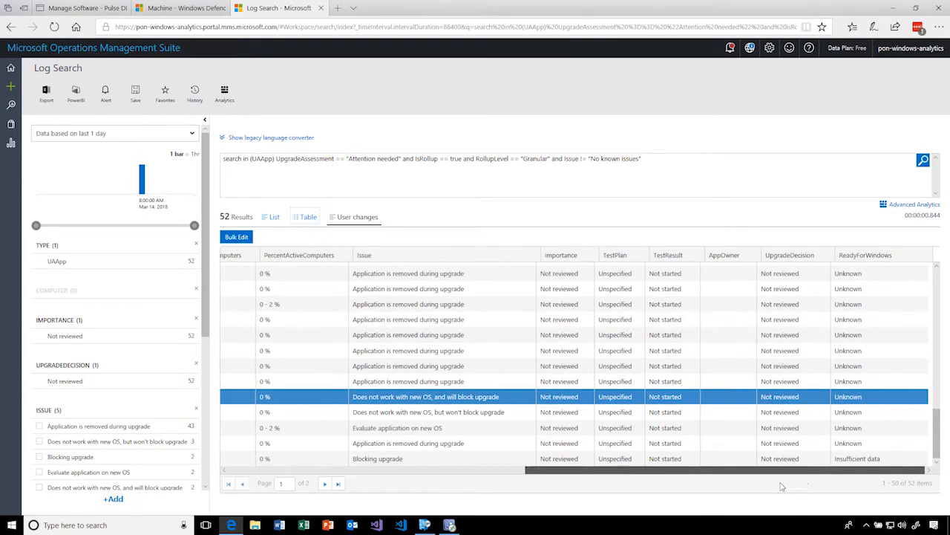
pyautogui.hscroll(-8, 439, 399)
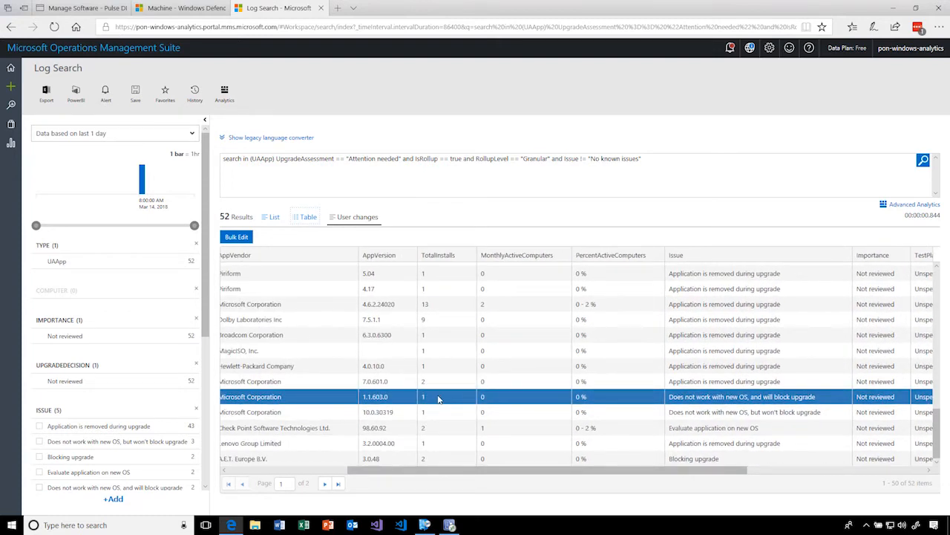
pyautogui.hscroll(-5, 439, 399)
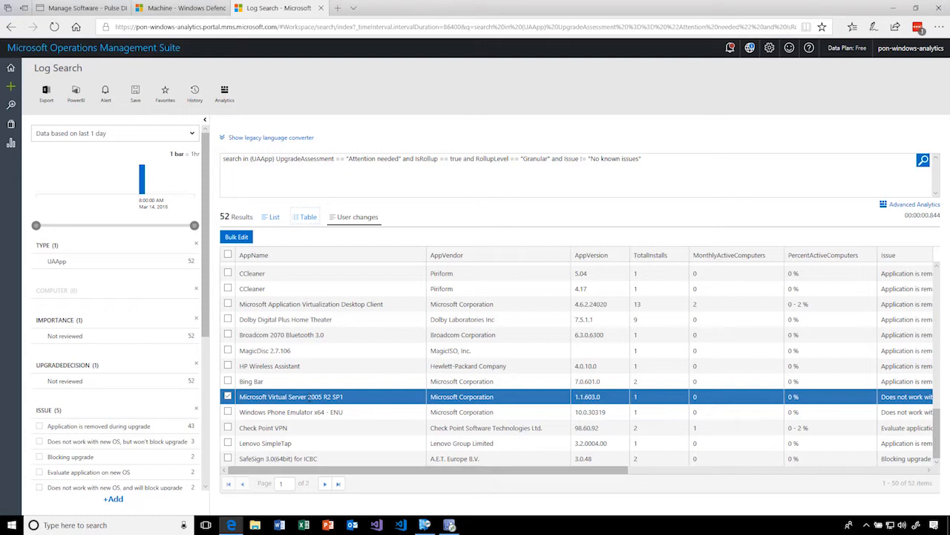
pyautogui.moveTo(474, 469); pyautogui.dragTo(623, 470)
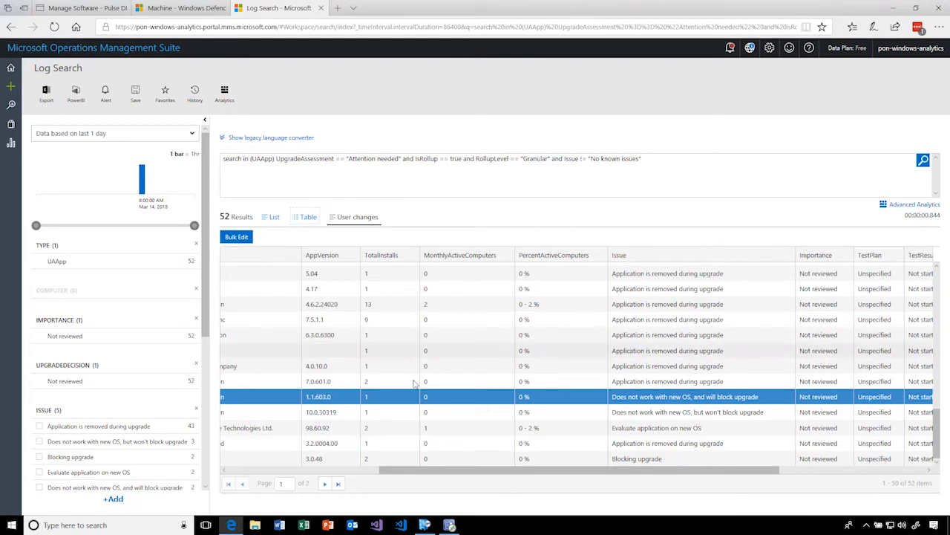
pyautogui.scroll(2, 416, 327)
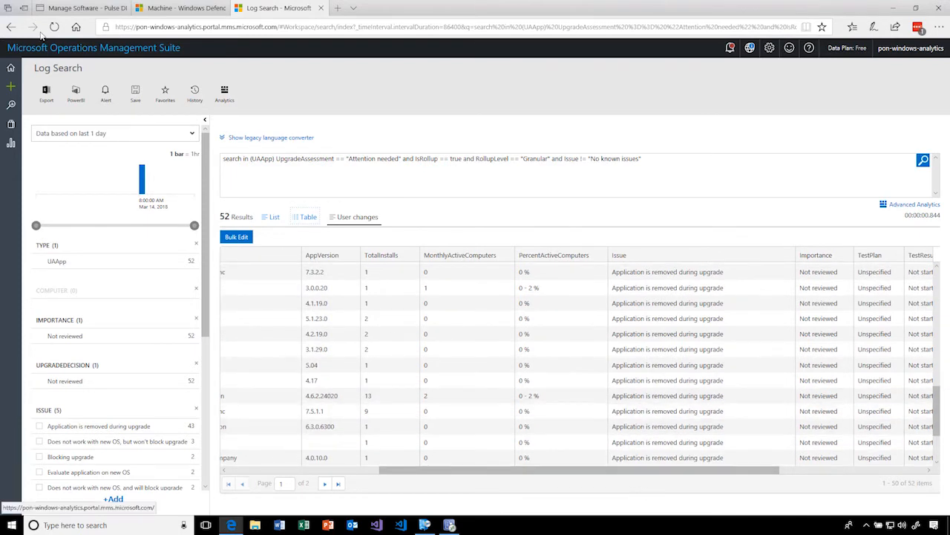
pyautogui.click(11, 26)
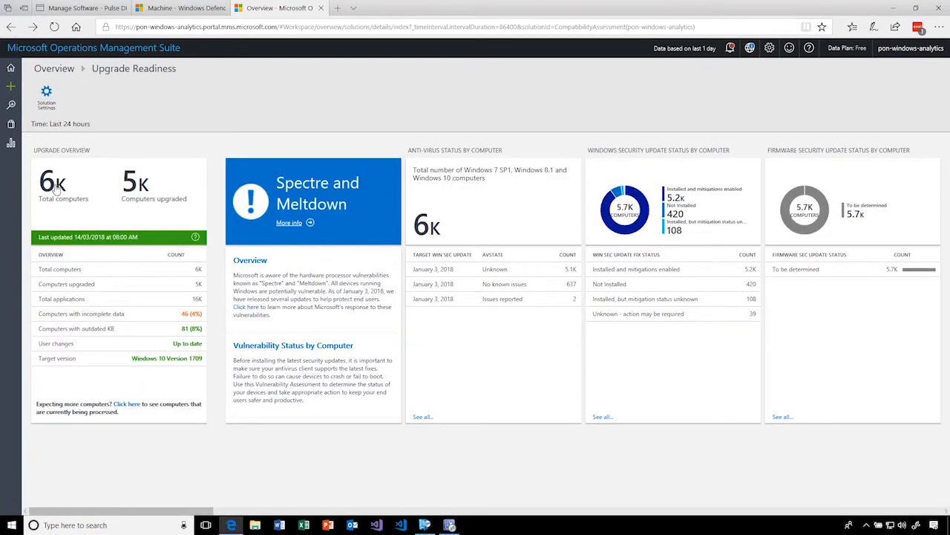
# - Browse the Upgrade Readiness dashboard past the known issues to the Step 3: Deploy and Step 4: Monitor sections
pyautogui.hscroll(10, 545, 341)
pyautogui.hscroll(5, 617, 331)
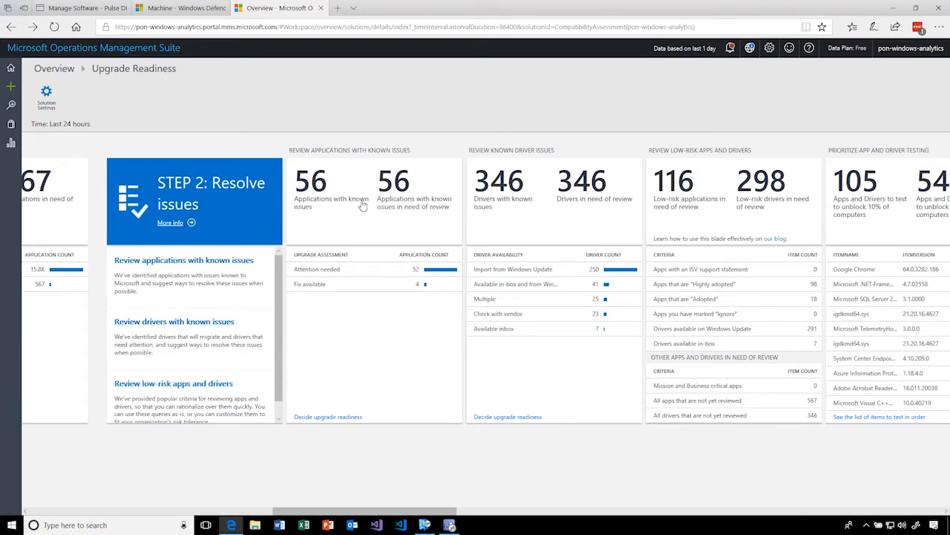
pyautogui.hscroll(1, 416, 340)
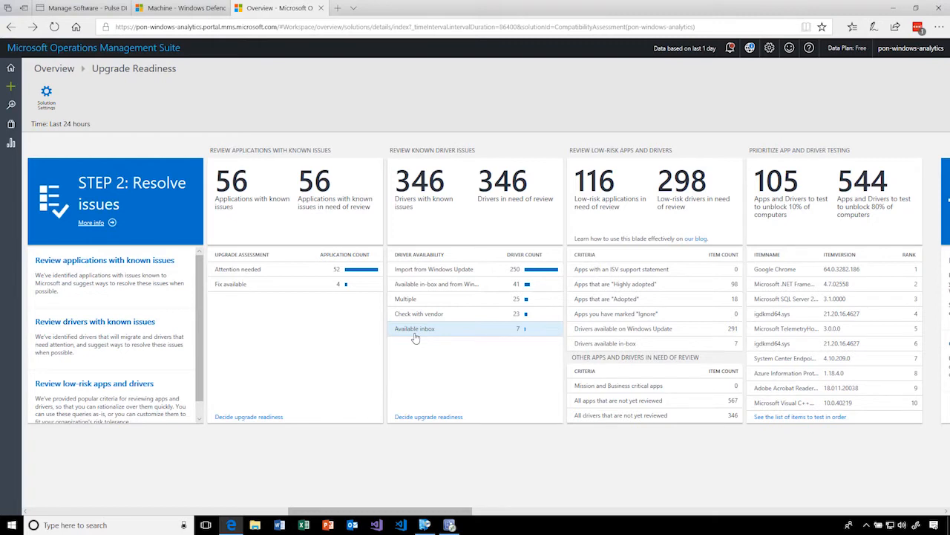
pyautogui.hscroll(2, 750, 299)
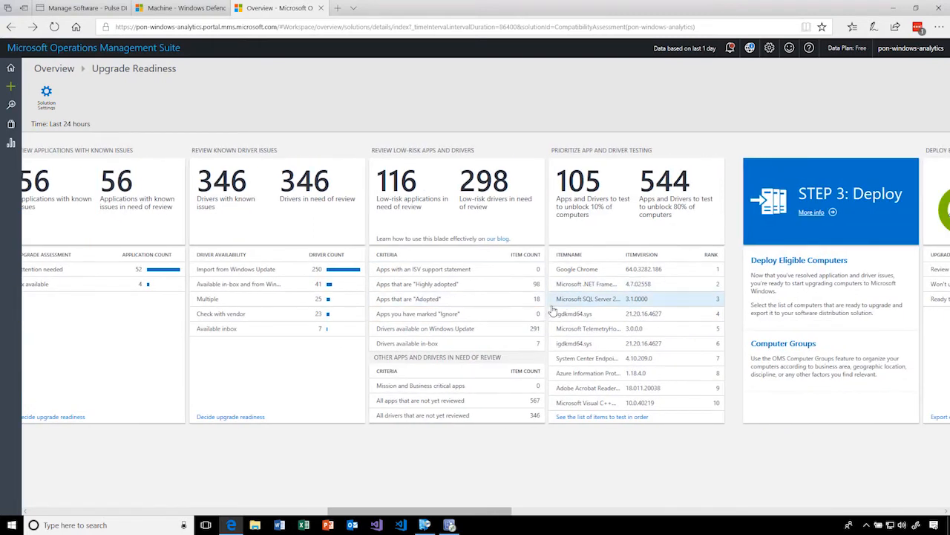
pyautogui.hscroll(6, 553, 310)
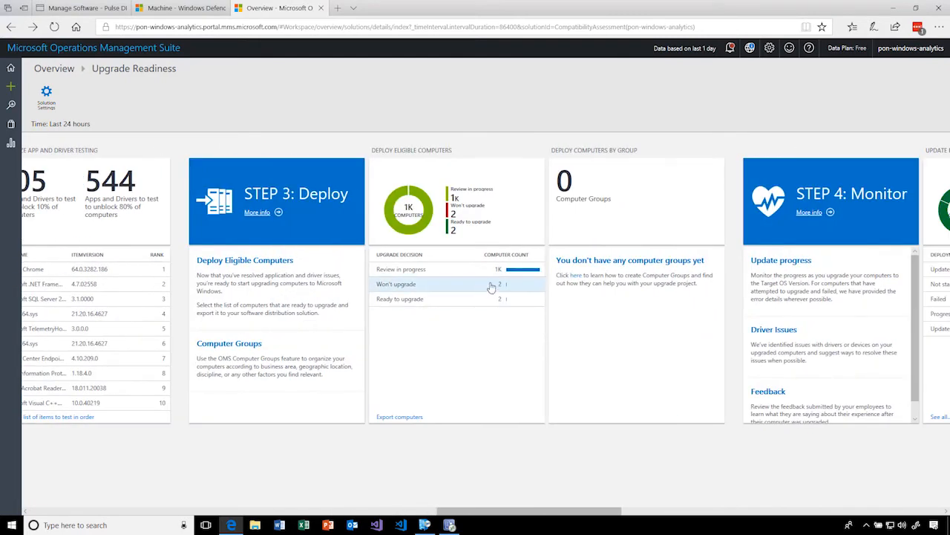
pyautogui.hscroll(6, 490, 287)
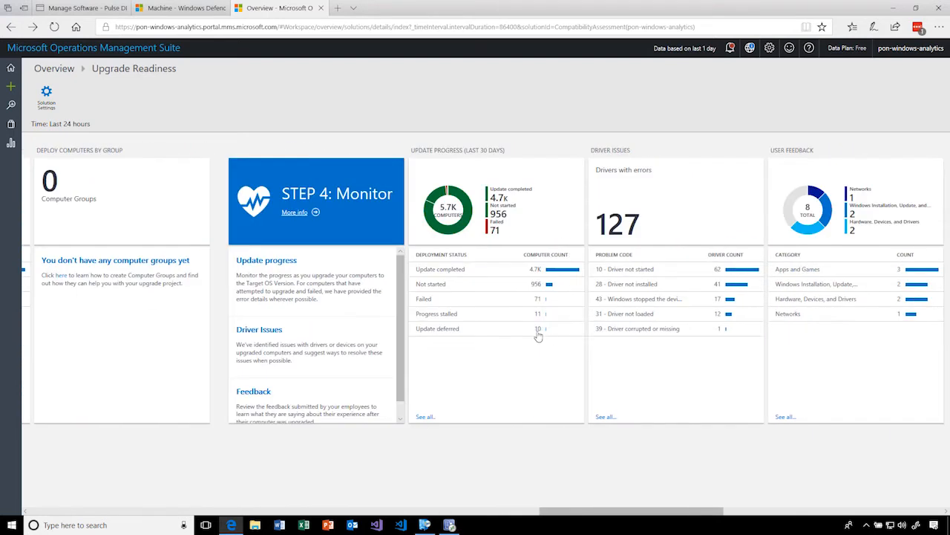
# - Examine the update progress, driver issues and user feedback, continuing through the Office add-ins and Site discovery sections
pyautogui.hscroll(4, 538, 336)
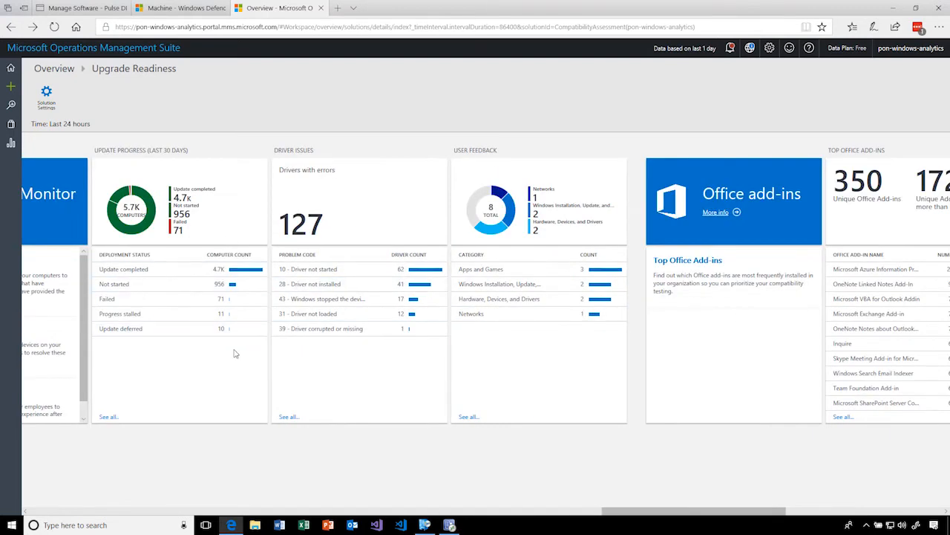
pyautogui.hscroll(2, 238, 356)
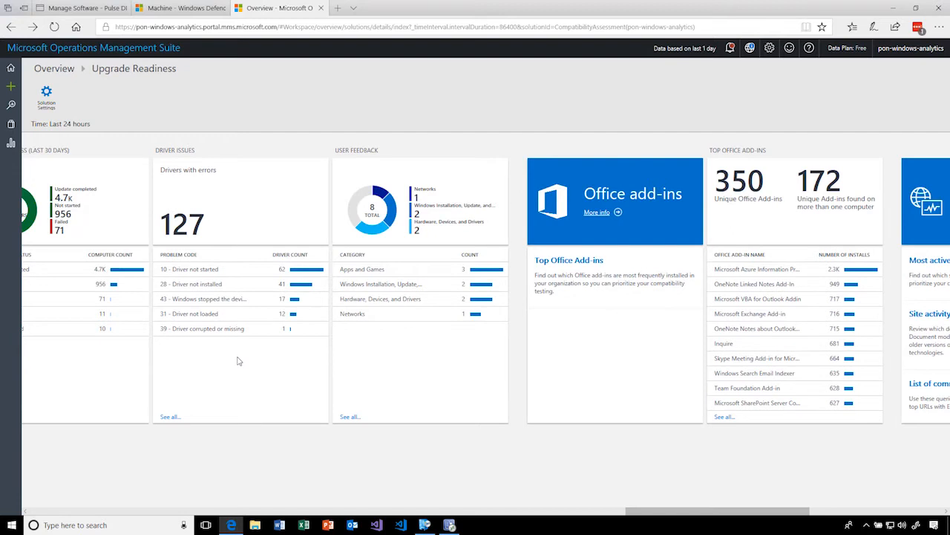
pyautogui.hscroll(4, 239, 360)
pyautogui.hscroll(2, 238, 360)
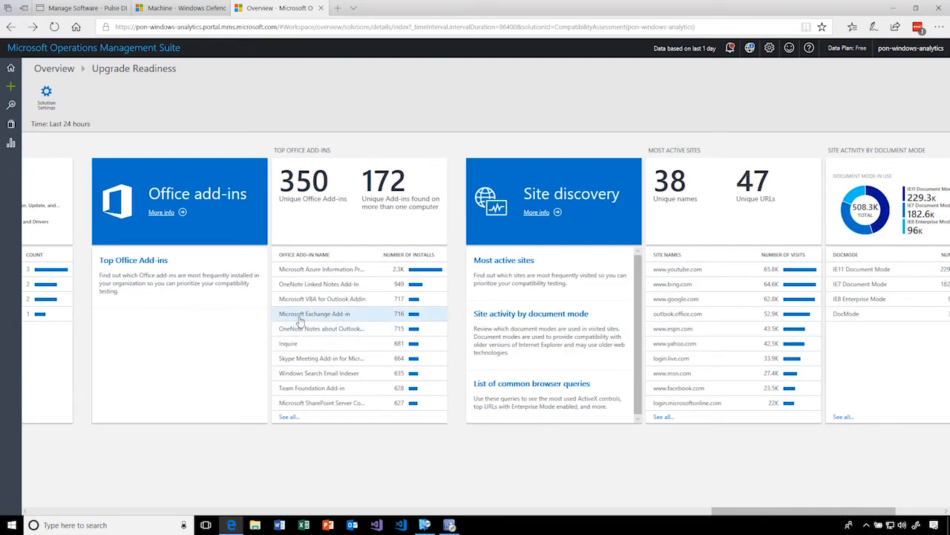
pyautogui.hscroll(3, 325, 323)
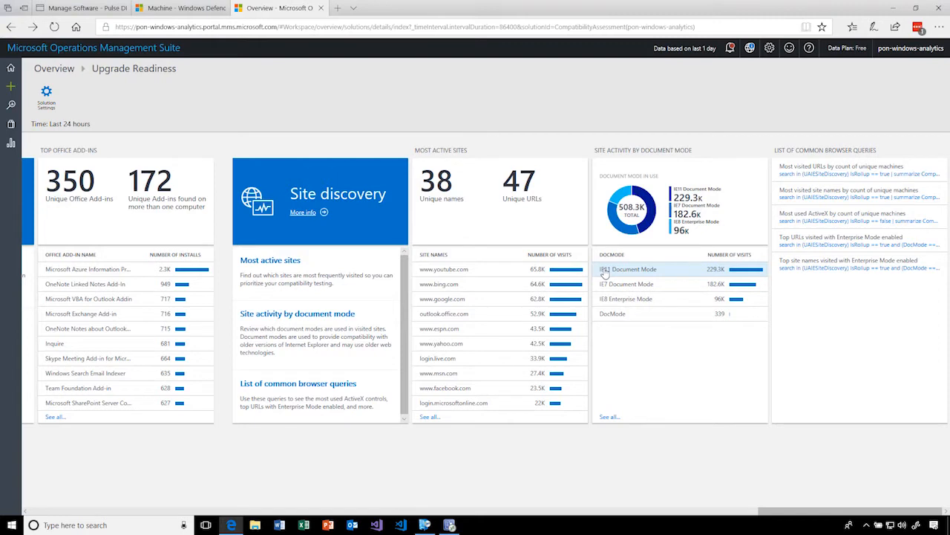
# - Switch to Configuration Manager, expand Windows 10 Servicing and Operating Systems in the Software Library, and list the task sequences
pyautogui.click(454, 526)
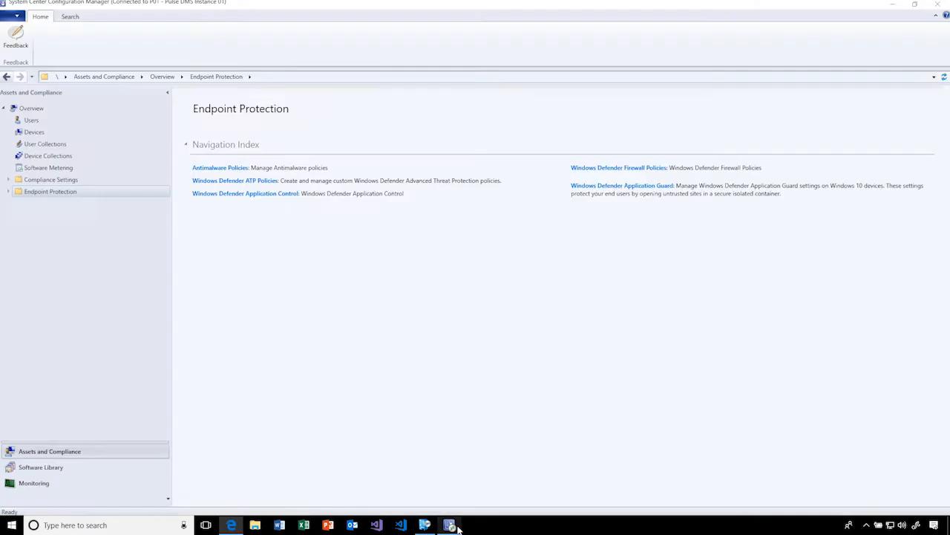
pyautogui.click(64, 469)
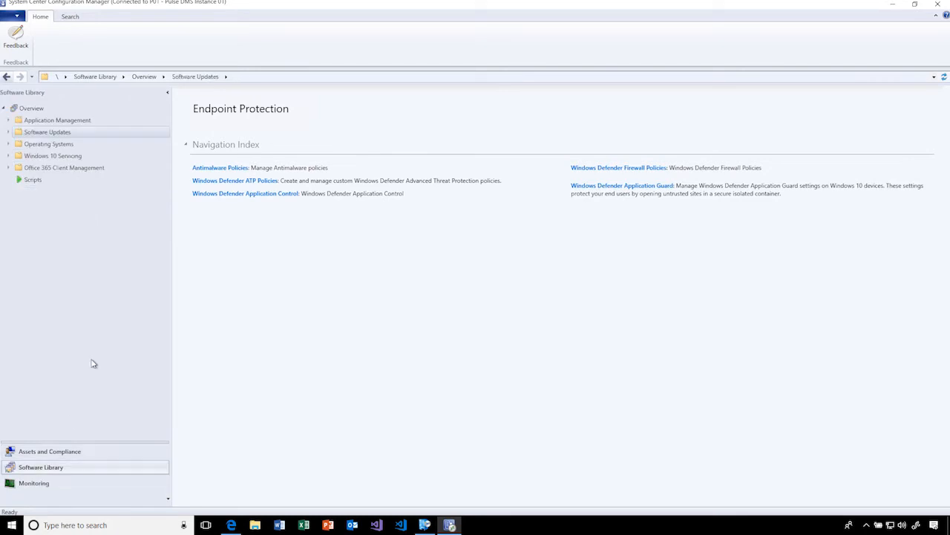
pyautogui.click(9, 156)
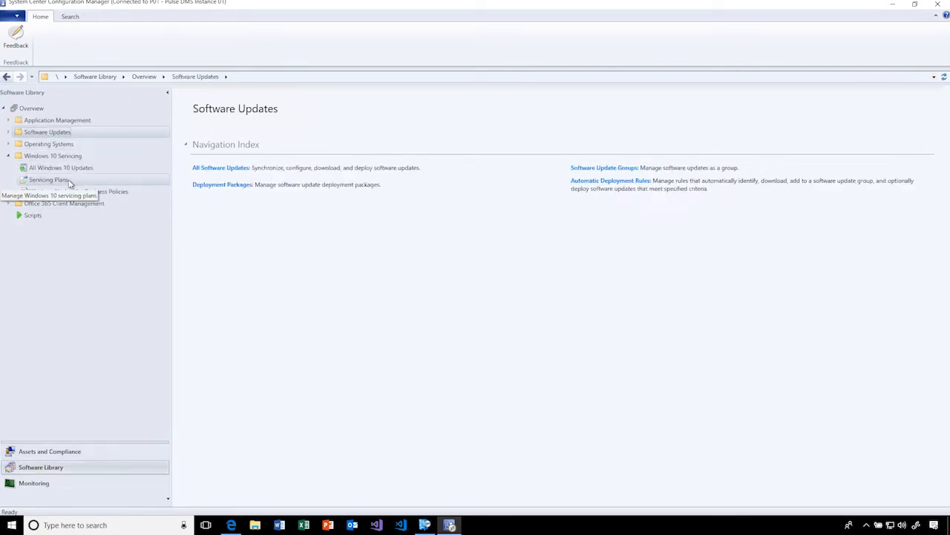
pyautogui.click(9, 144)
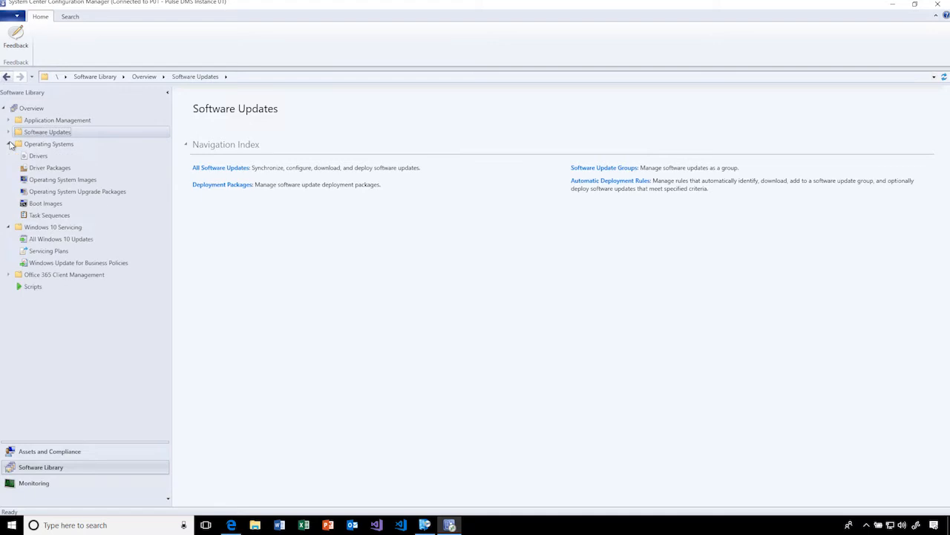
pyautogui.click(63, 216)
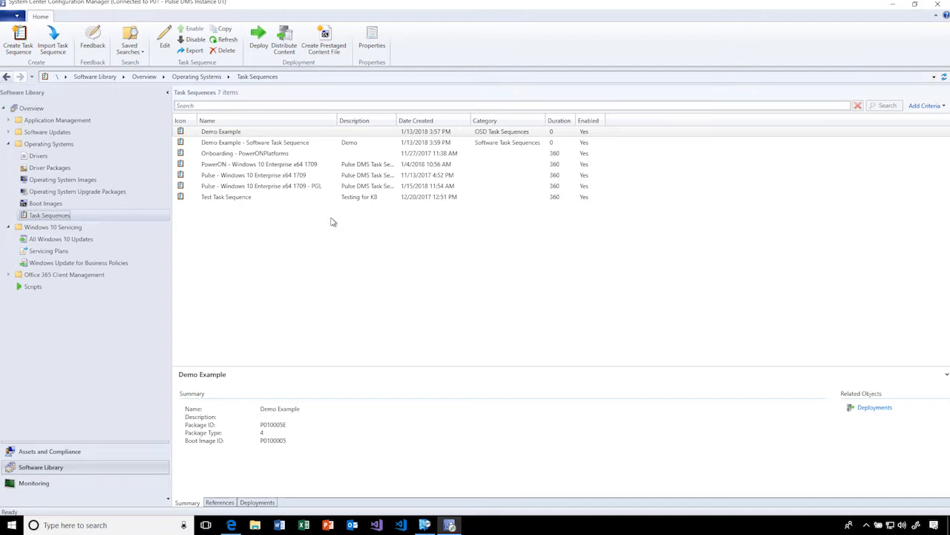
# - Start a new Windows 10 servicing plan named "Phase 1 Canary Devices" and continue to its deployment plan settings
pyautogui.click(49, 251)
pyautogui.rightClick(69, 253)
pyautogui.click(104, 263)
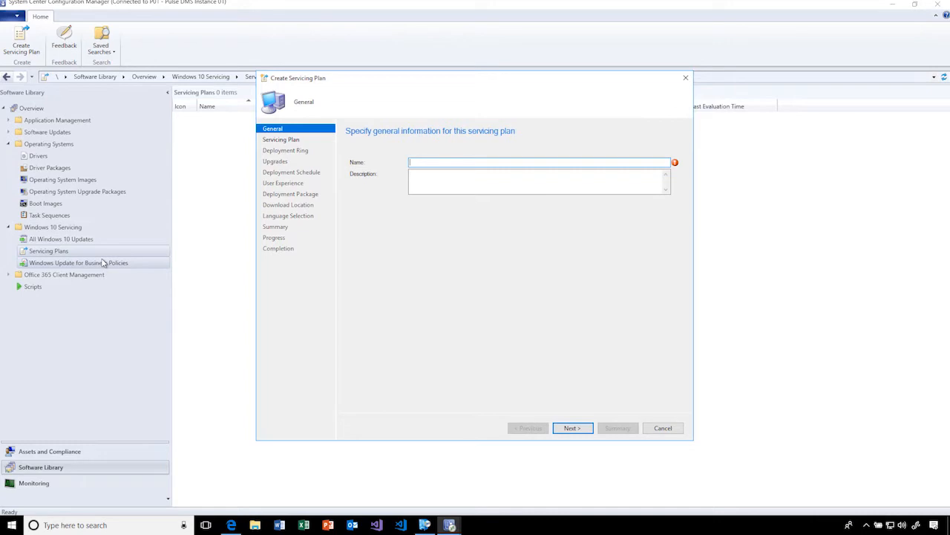
pyautogui.write('Phase 1 ')
pyautogui.write('Canary')
pyautogui.write(' Use')
pyautogui.press('BackSpace')
pyautogui.press('BackSpace')
pyautogui.write('Devices')
pyautogui.click(572, 429)
# - Set the servicing plan's target collection to the Patch Management - Desktops - Phase 1 device collection
pyautogui.click(645, 175)
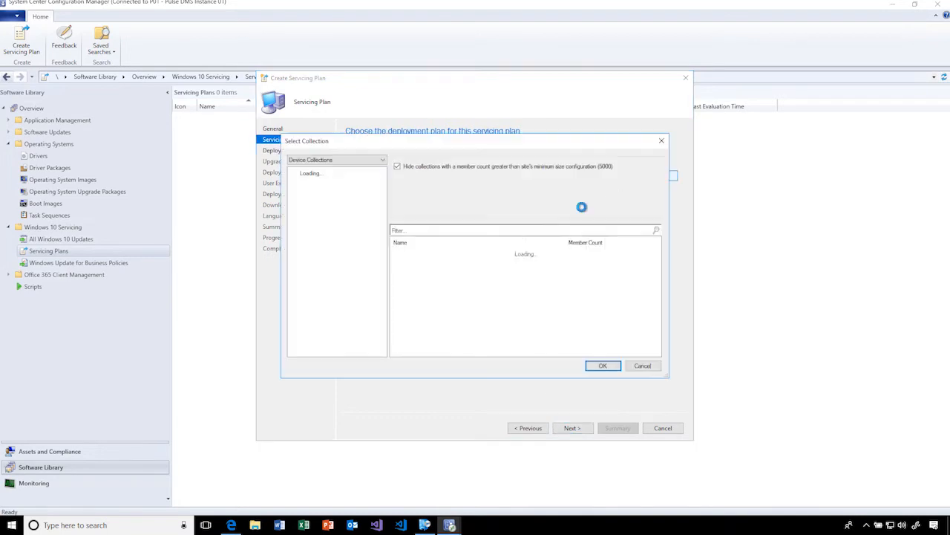
pyautogui.scroll(-5, 484, 309)
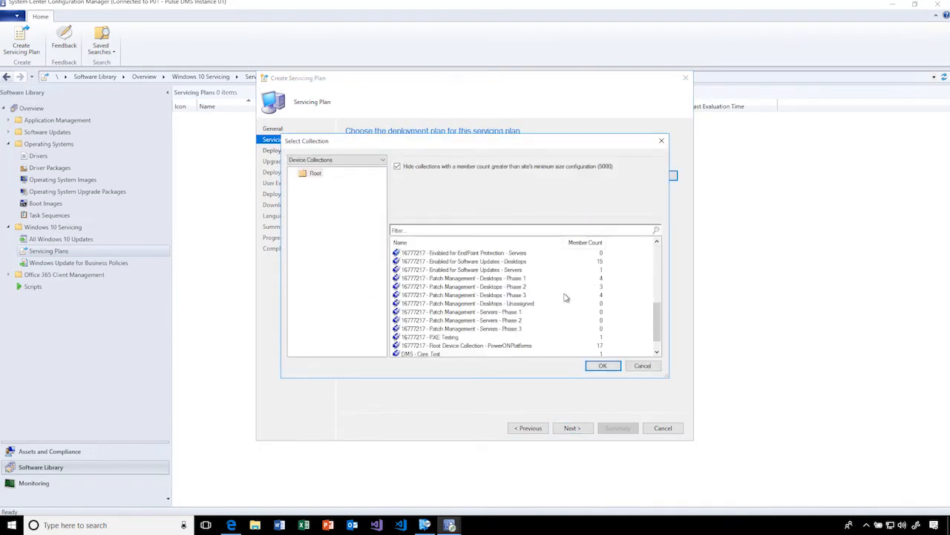
pyautogui.click(515, 278)
pyautogui.click(605, 366)
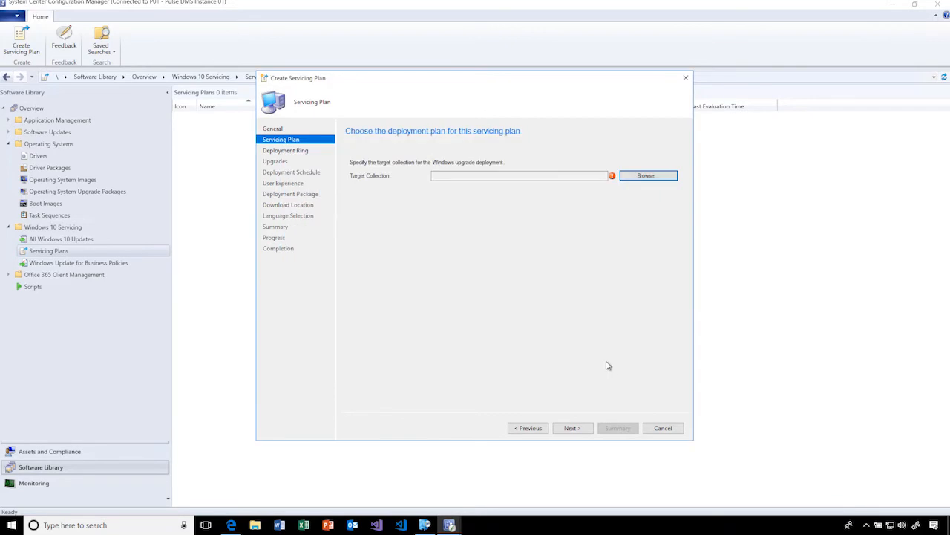
pyautogui.click(413, 317)
pyautogui.click(508, 339)
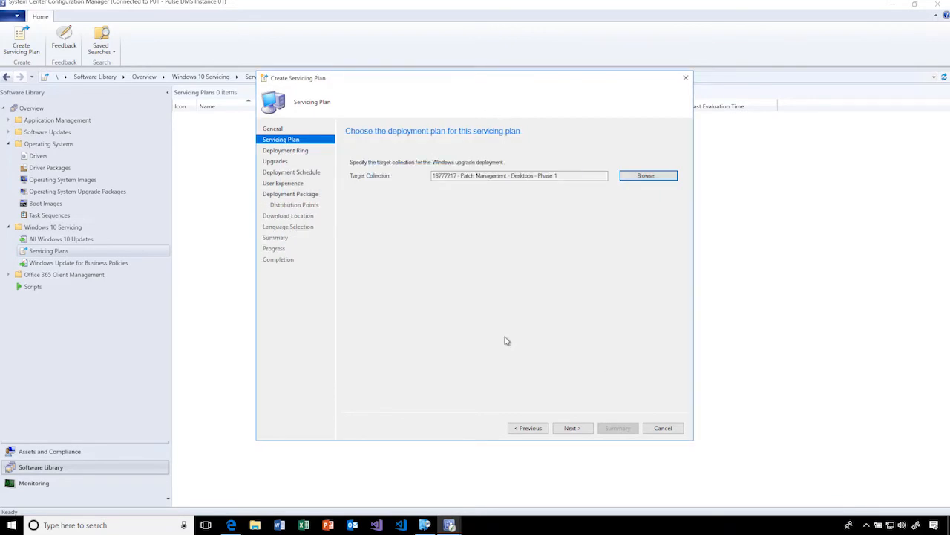
# - Set the servicing plan's deployment ring to Semi-Annual Channel with a 60-day wait after an upgrade is published
pyautogui.click(572, 429)
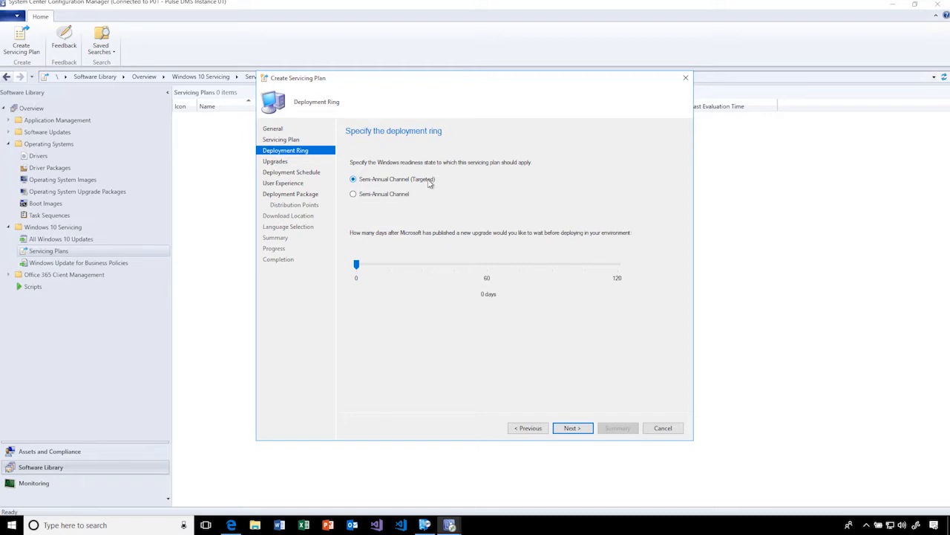
pyautogui.moveTo(357, 265); pyautogui.dragTo(422, 265)
pyautogui.moveTo(423, 265); pyautogui.dragTo(488, 265)
pyautogui.click(378, 199)
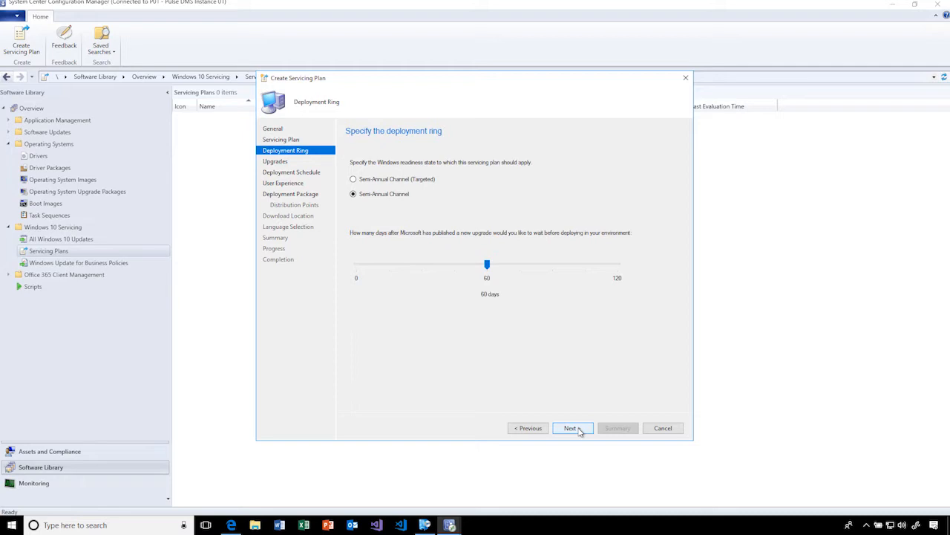
# - Shorten the deployment ring's waiting period, and continue past the upgrade filters and deployment schedule to the user experience settings
pyautogui.click(401, 181)
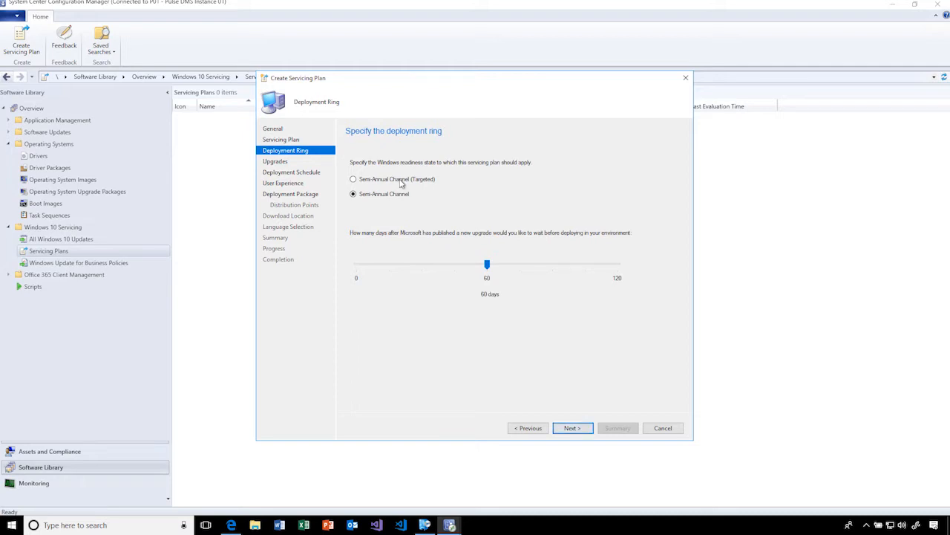
pyautogui.moveTo(487, 265); pyautogui.dragTo(389, 265)
pyautogui.click(571, 428)
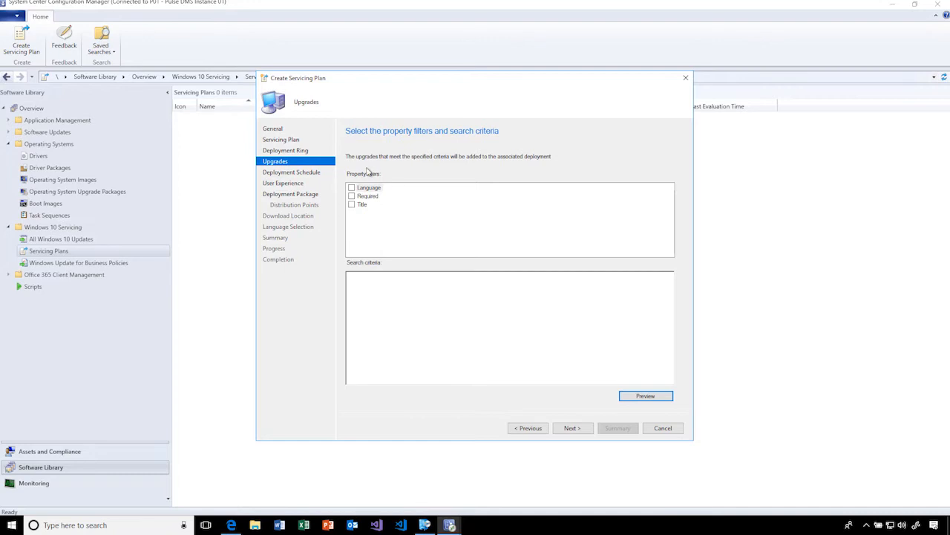
pyautogui.click(573, 428)
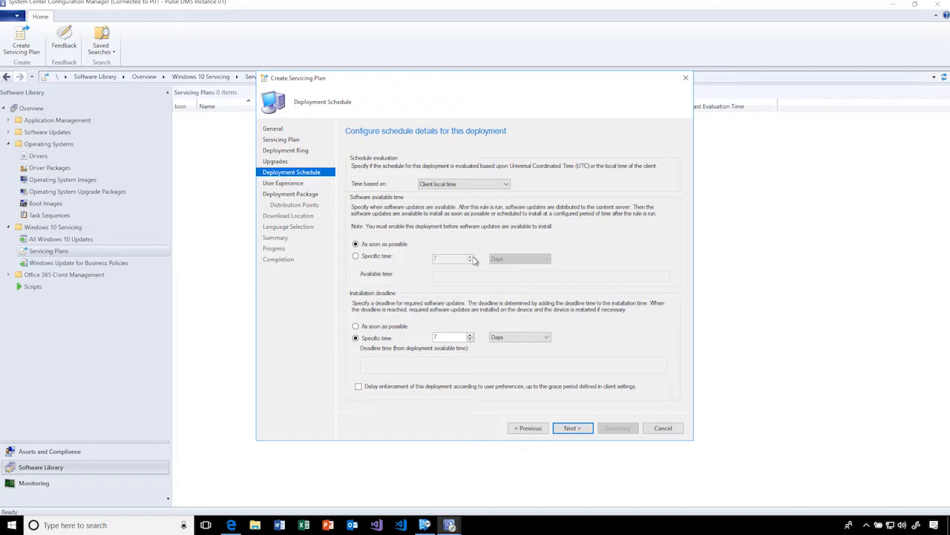
pyautogui.click(579, 428)
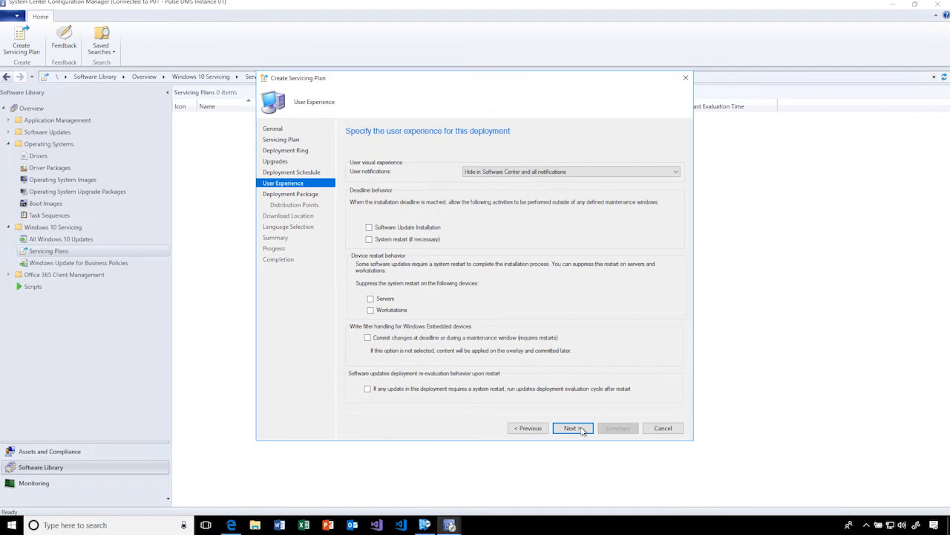
# - Look at the applications offered in Software Center, close it, and cancel the servicing plan wizard
pyautogui.click(424, 525)
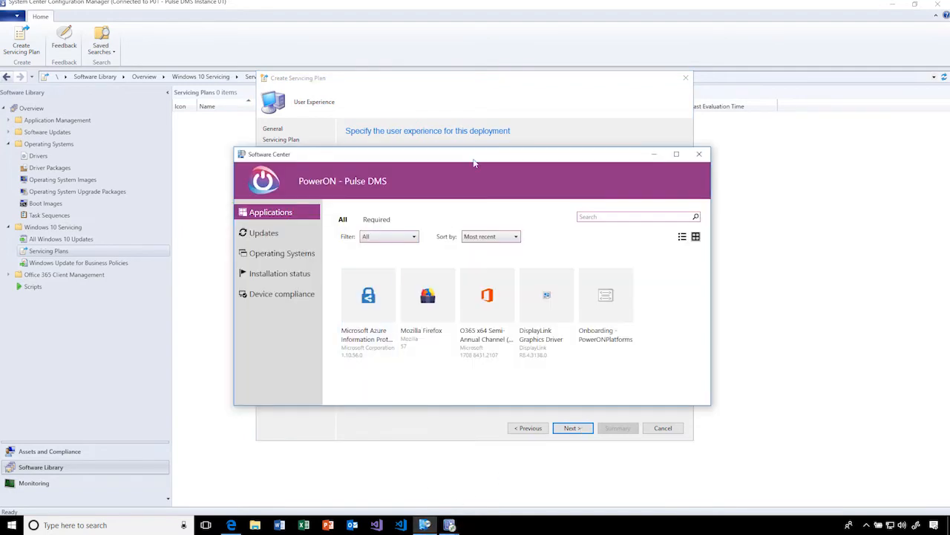
pyautogui.moveTo(475, 158); pyautogui.dragTo(375, 97)
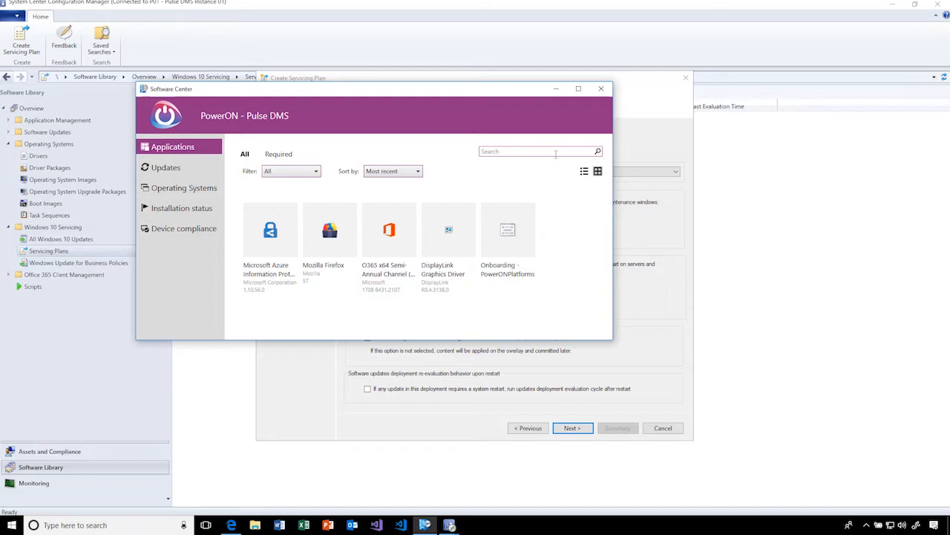
pyautogui.click(601, 89)
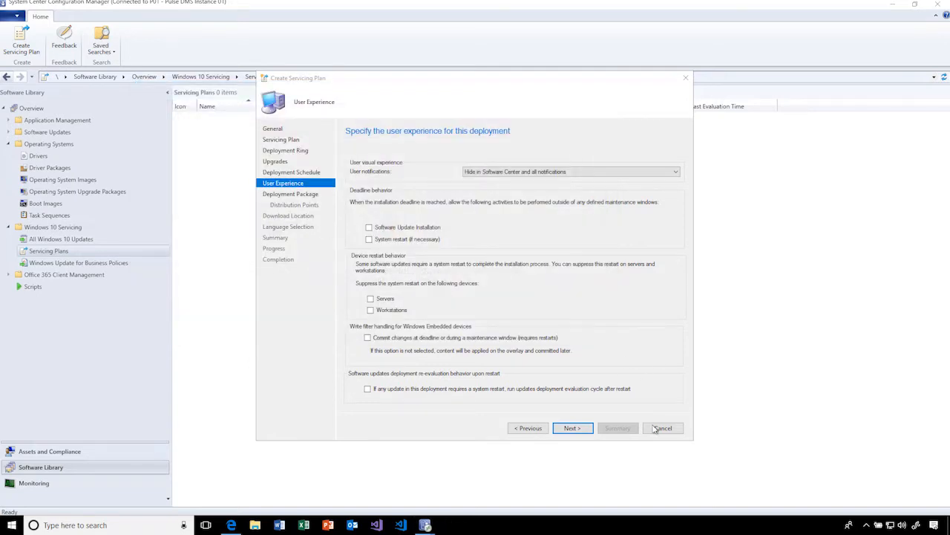
pyautogui.click(657, 429)
pyautogui.click(491, 300)
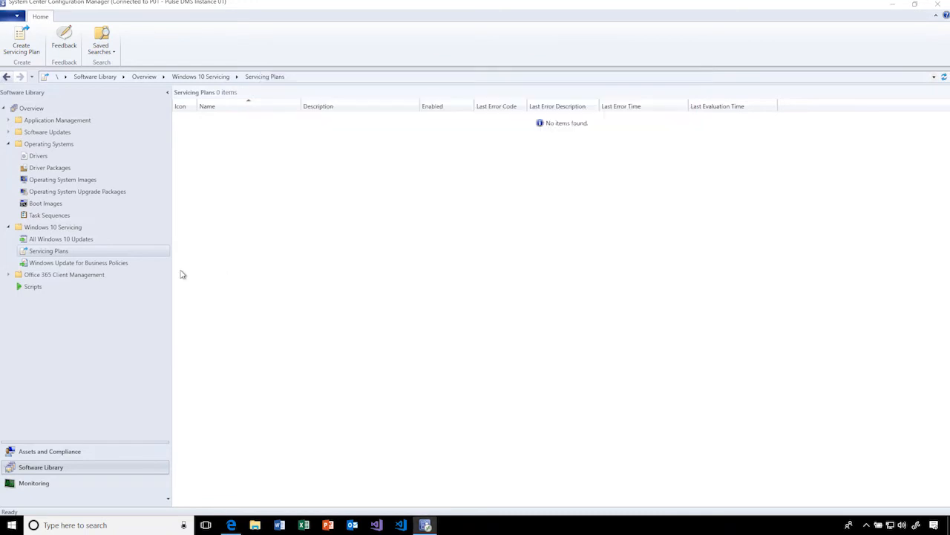
# - Browse the feature updates under All Windows 10 Updates, and return to the list of task sequences
pyautogui.click(58, 240)
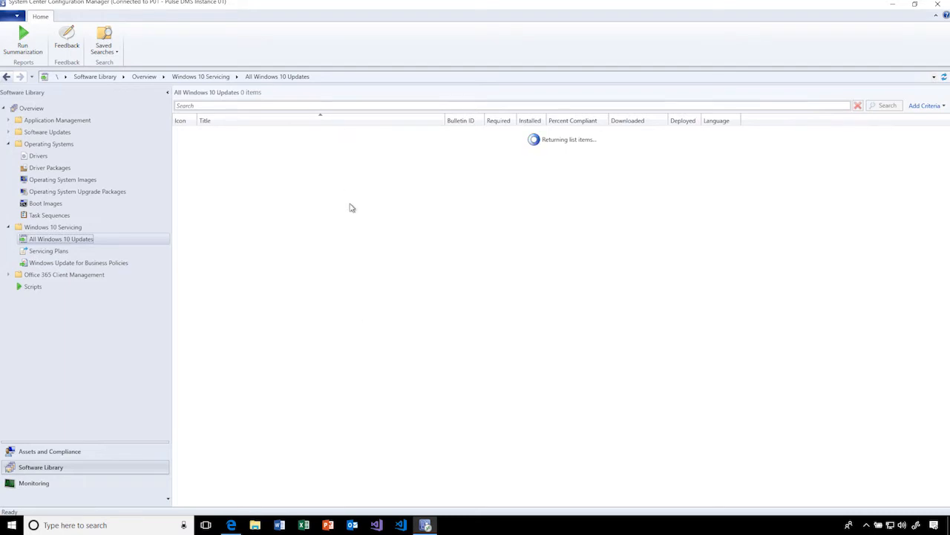
pyautogui.scroll(-10, 389, 255)
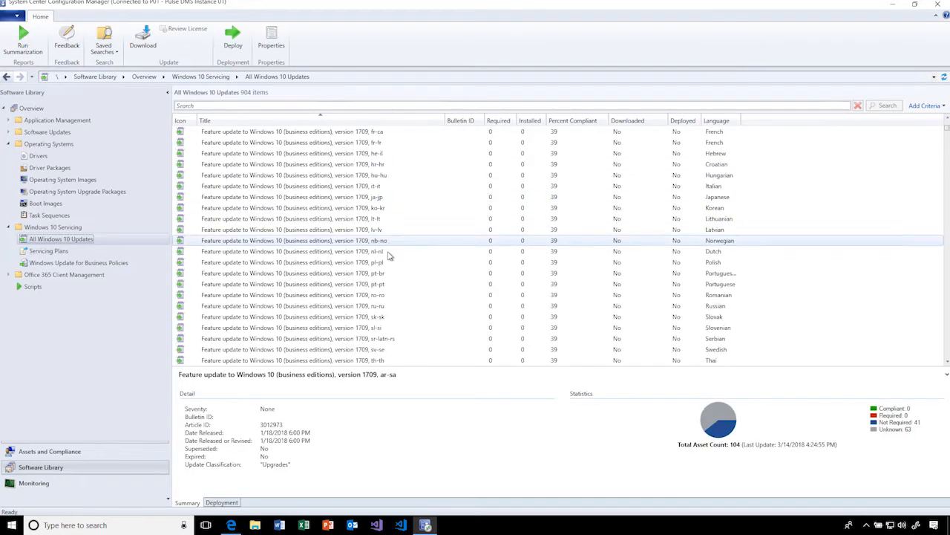
pyautogui.scroll(7, 380, 257)
pyautogui.scroll(3, 378, 257)
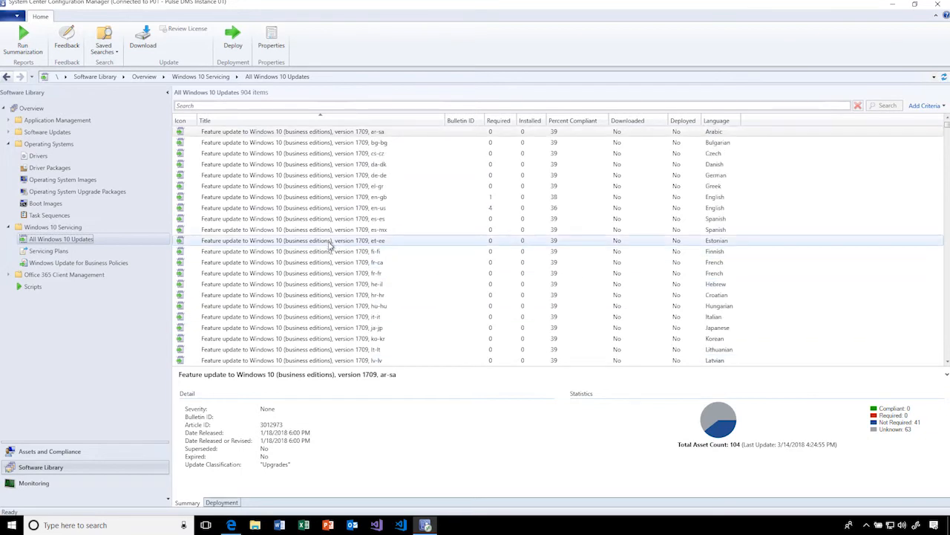
pyautogui.click(8, 228)
pyautogui.click(46, 215)
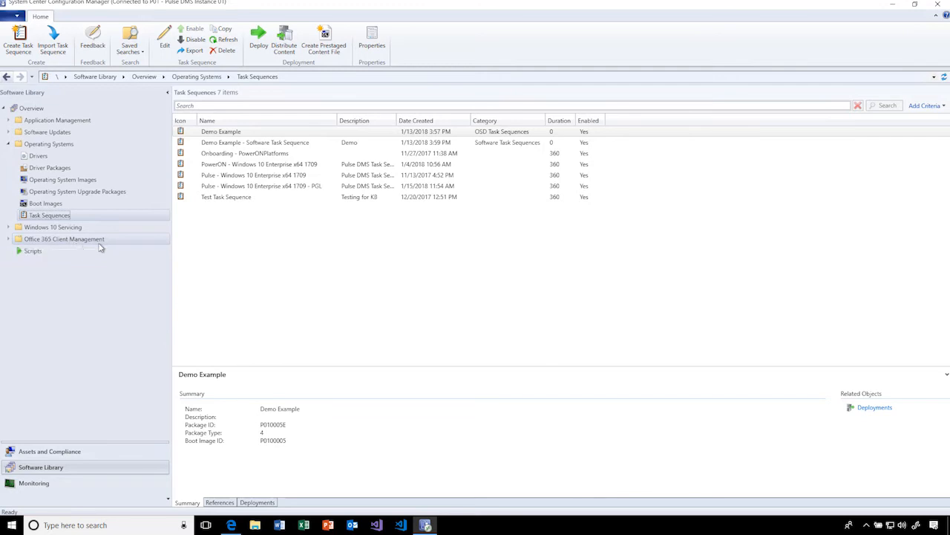
# - View the Office 365 Client Management dashboard, allowing its blocked active content to run
pyautogui.click(30, 239)
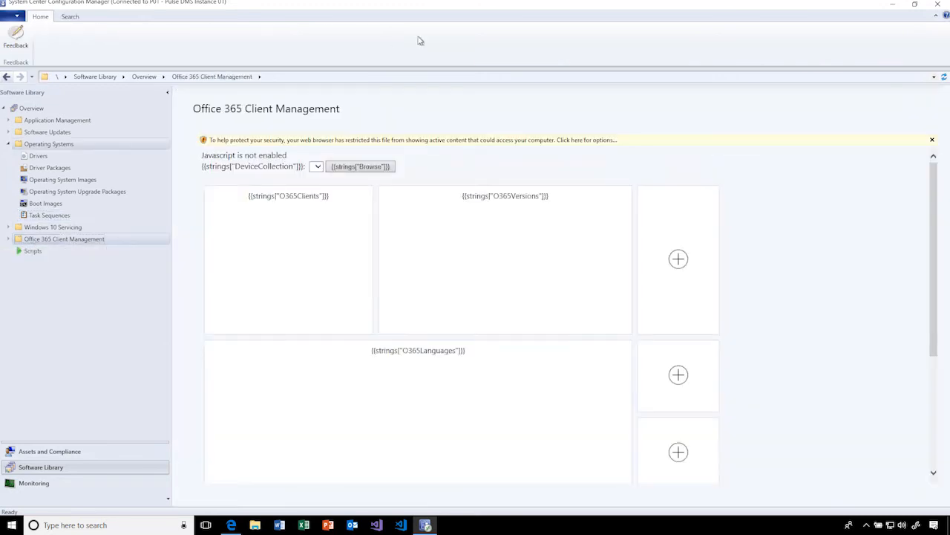
pyautogui.click(395, 143)
pyautogui.click(419, 148)
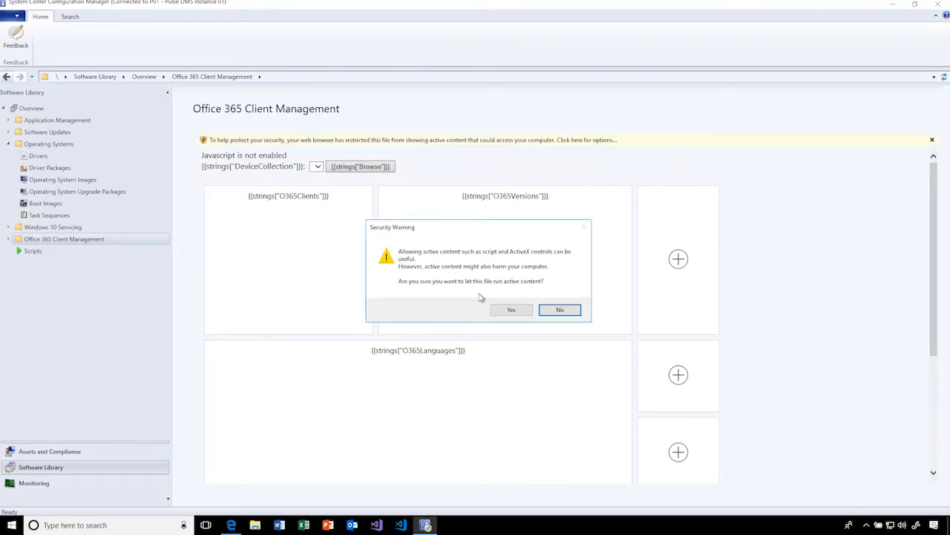
pyautogui.click(509, 309)
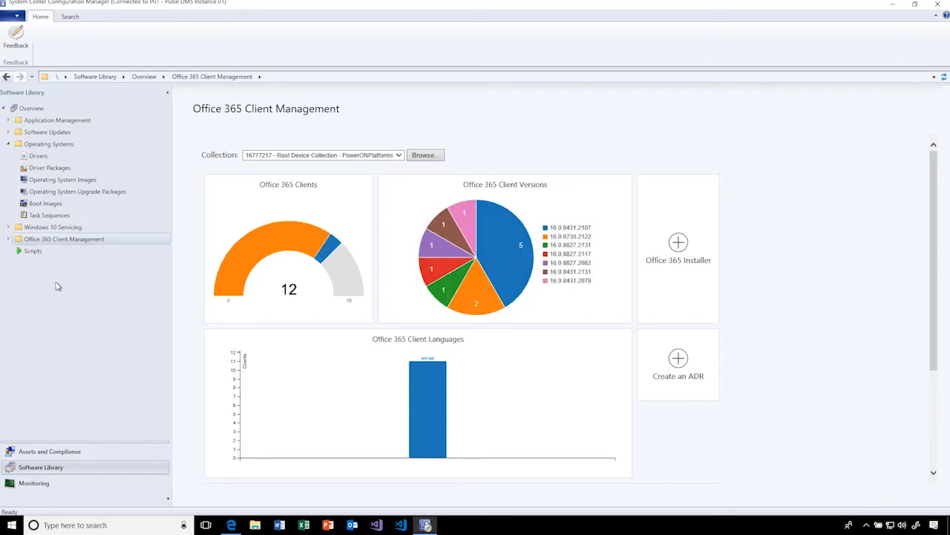
# - Collapse Operating Systems in the Software Library, and expand Compliance Settings in Assets and Compliance
pyautogui.click(8, 144)
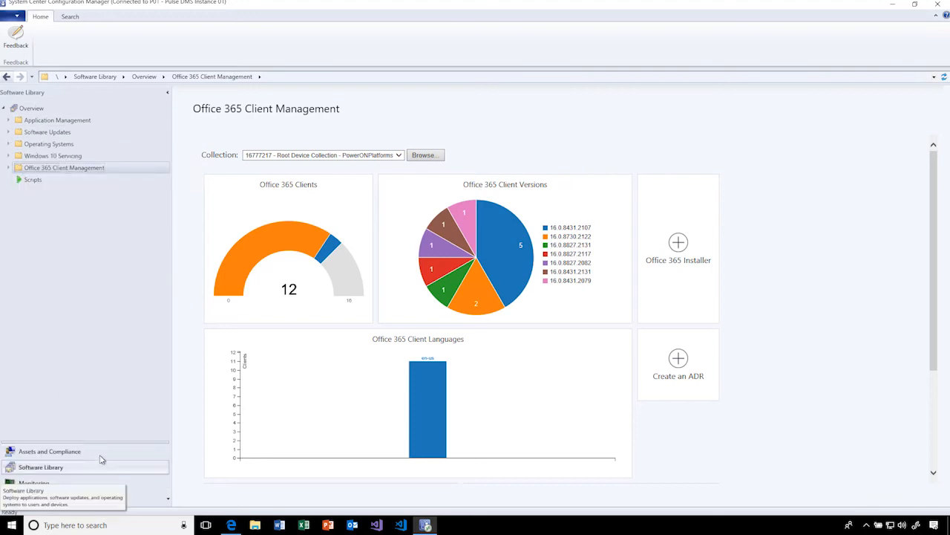
pyautogui.click(44, 452)
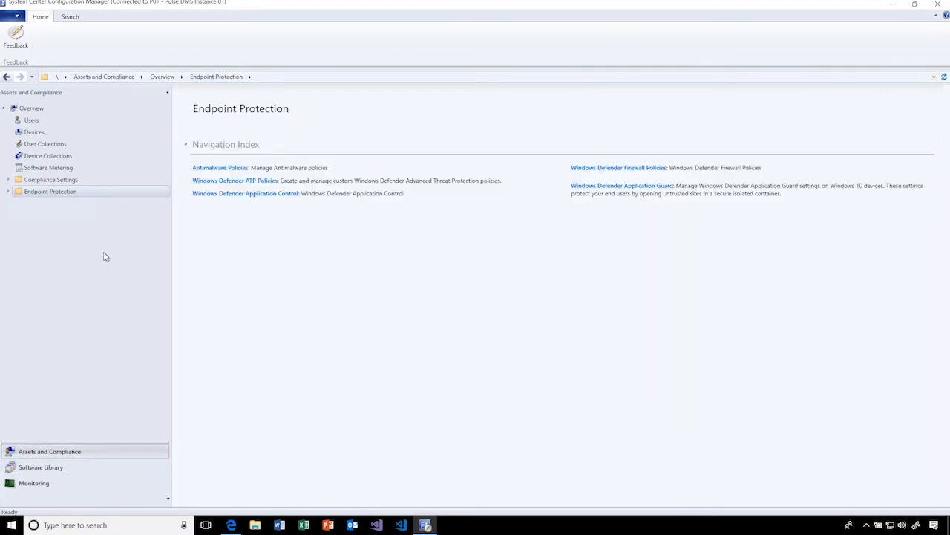
pyautogui.click(10, 183)
# - Switch to the device management portal in the browser and look through its list of computers
pyautogui.click(231, 524)
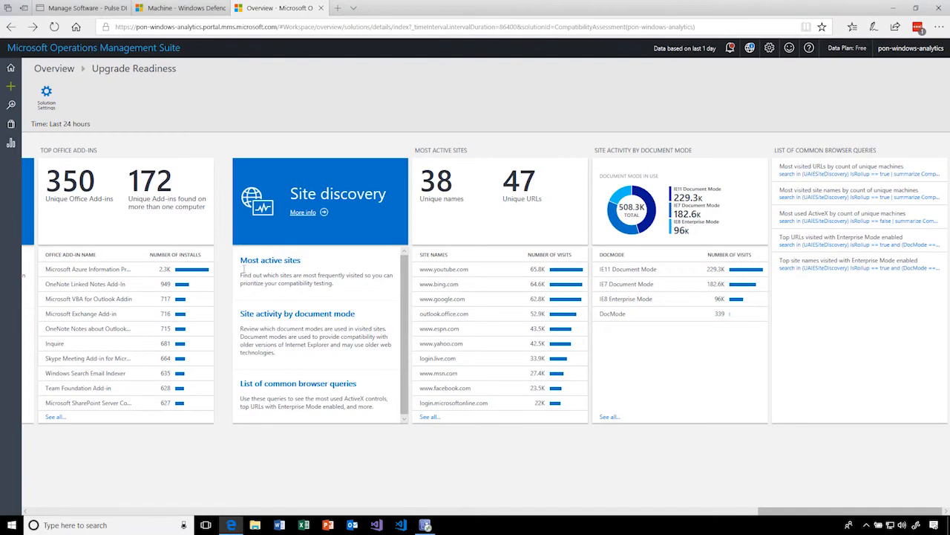
pyautogui.click(79, 9)
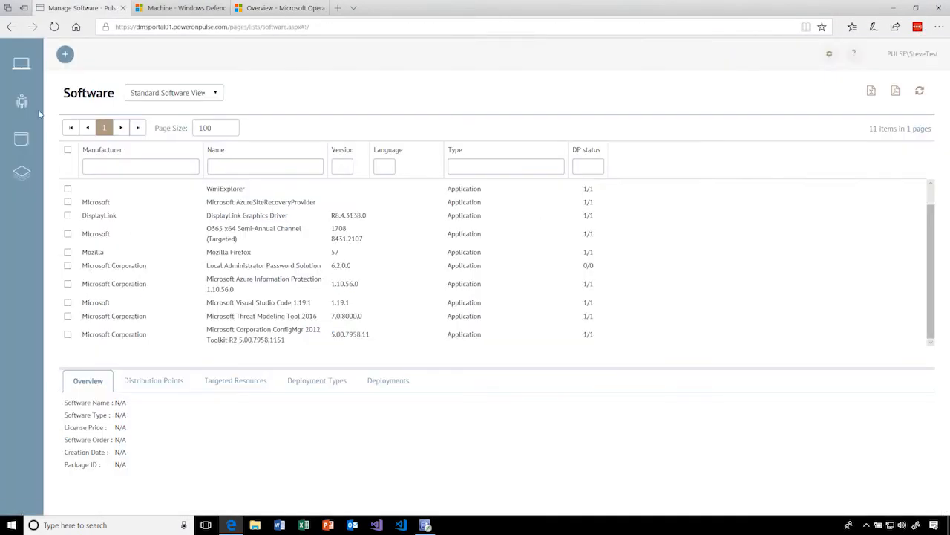
pyautogui.click(21, 64)
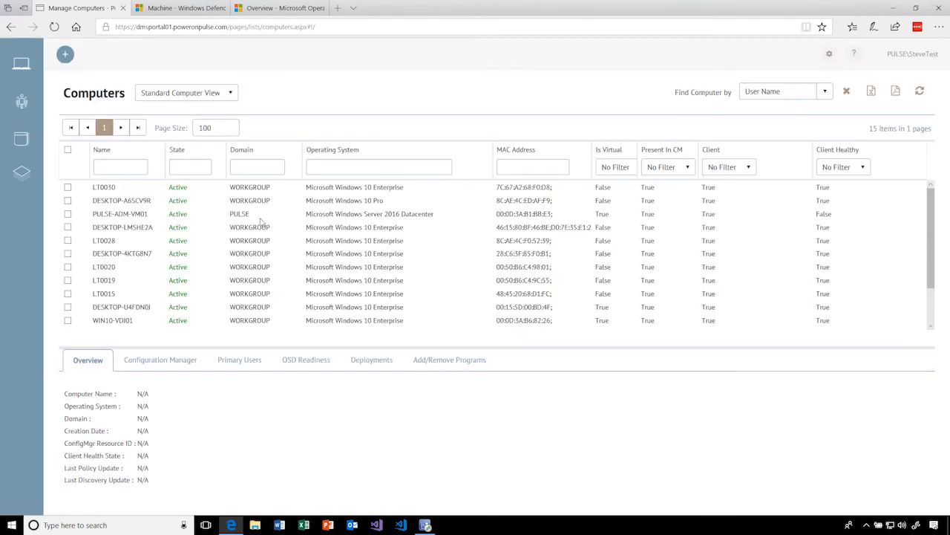
pyautogui.scroll(-2, 256, 241)
pyautogui.scroll(2, 249, 315)
pyautogui.scroll(-2, 245, 297)
pyautogui.scroll(1, 242, 281)
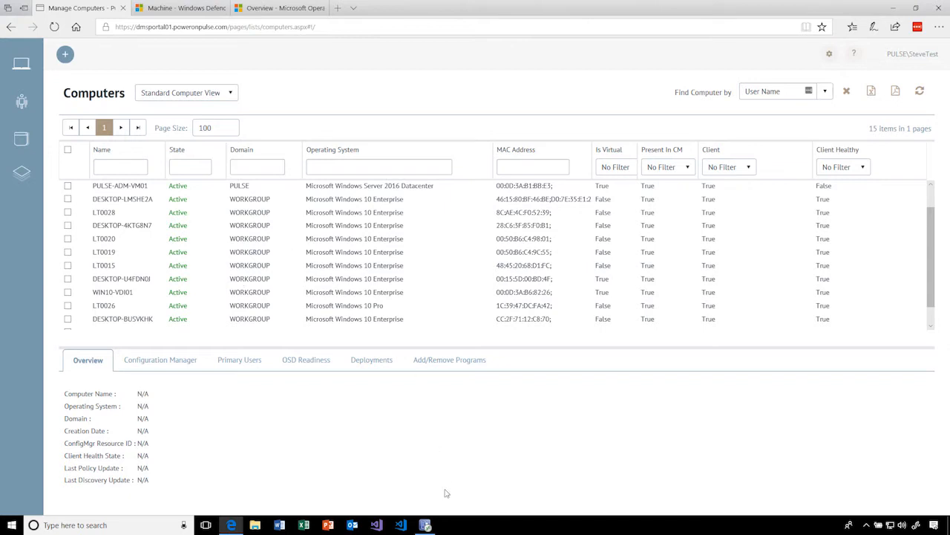
# - Switch to Configuration Manager and view the settings of the NCSC Win10 Computer Security Compliance-Password Attributes configuration item, widening the name column
pyautogui.click(425, 525)
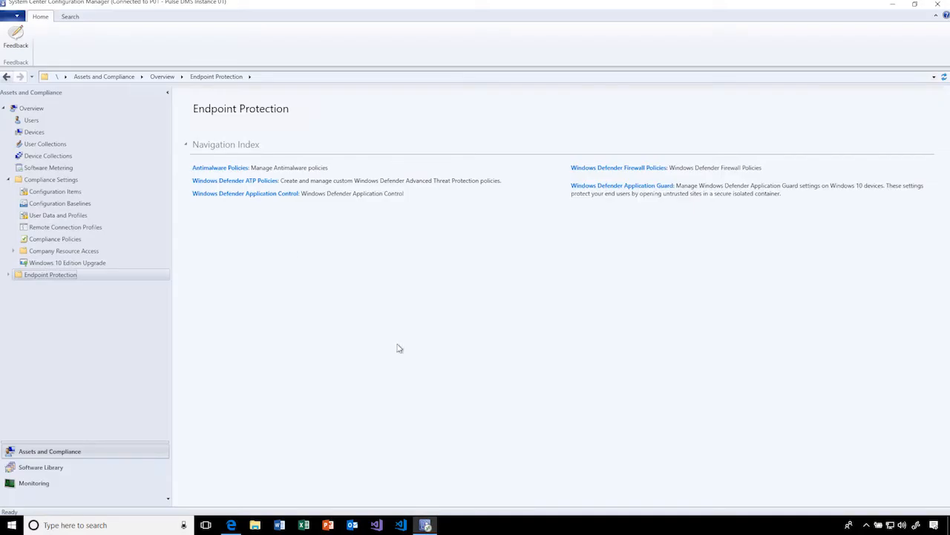
pyautogui.click(65, 192)
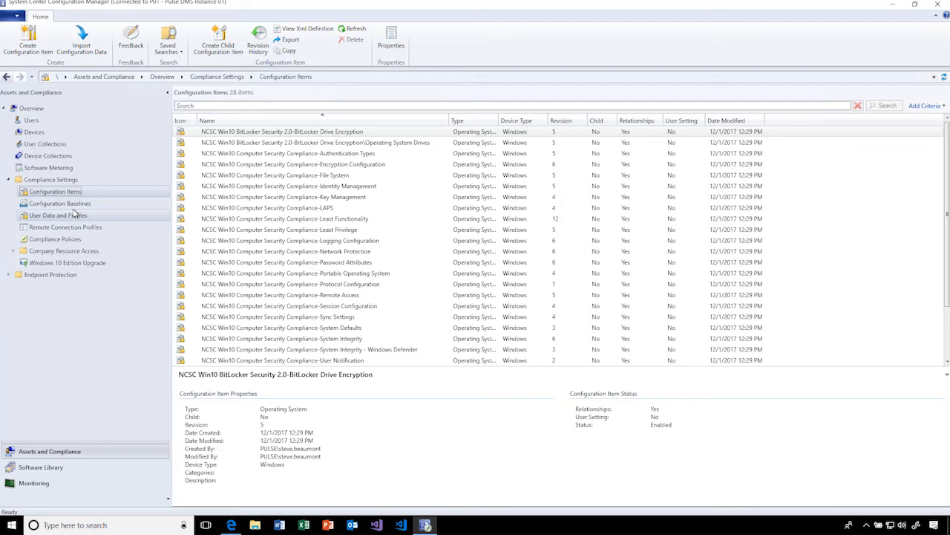
pyautogui.click(345, 264)
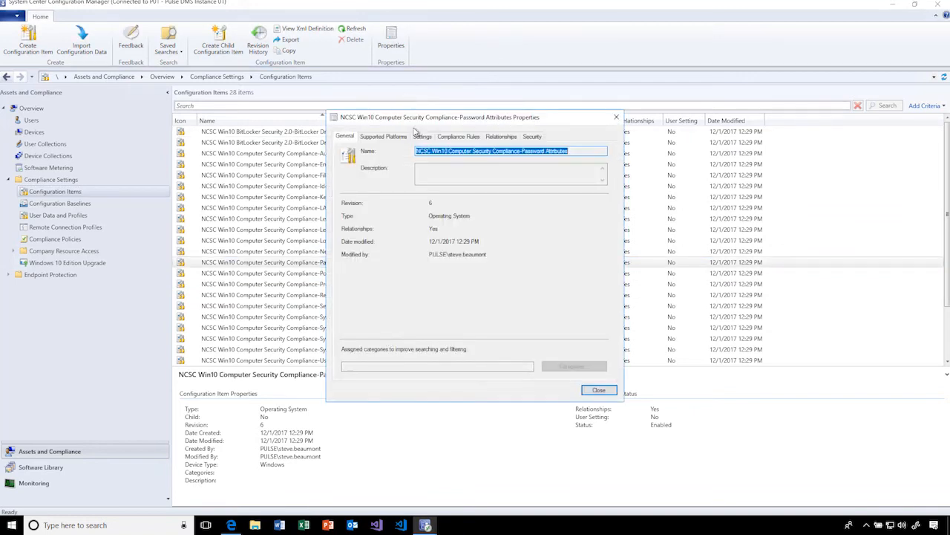
pyautogui.click(383, 136)
pyautogui.click(423, 136)
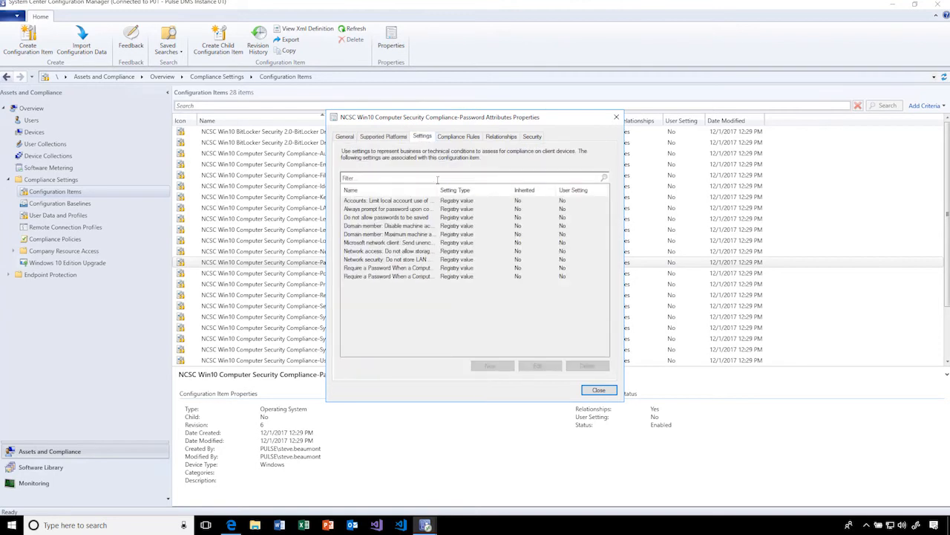
pyautogui.moveTo(439, 190); pyautogui.dragTo(479, 190)
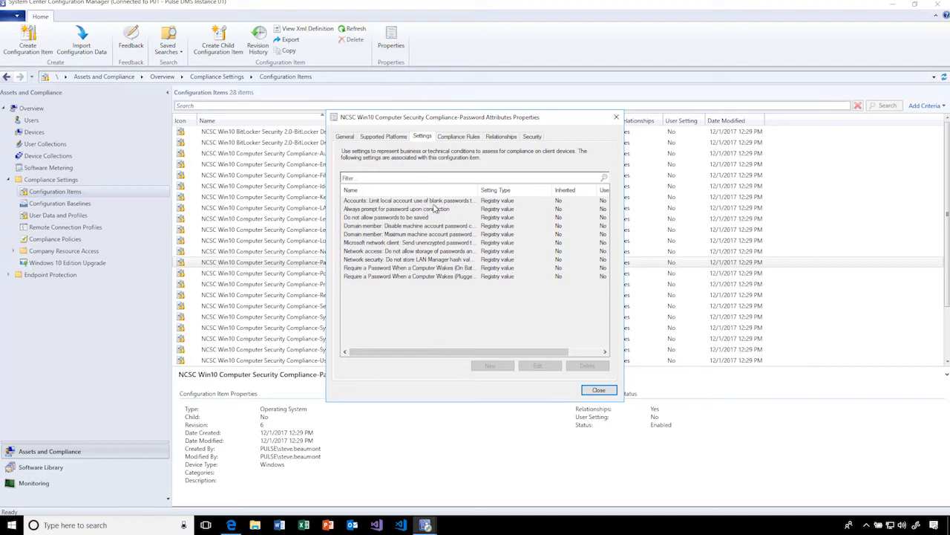
# - Inspect the registry details and compliance rules of the setting limiting blank passwords to console logon, and close both property dialogs
pyautogui.click(434, 202)
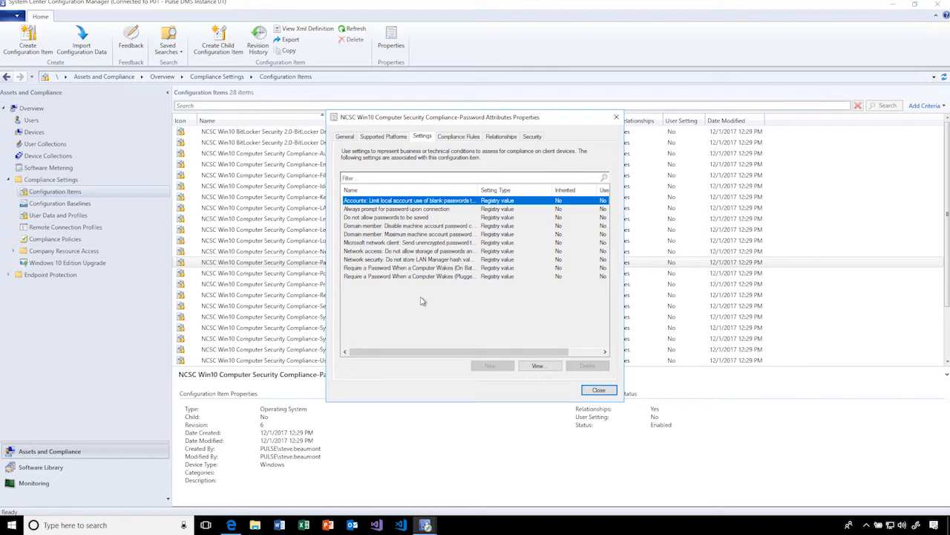
pyautogui.press('Return')
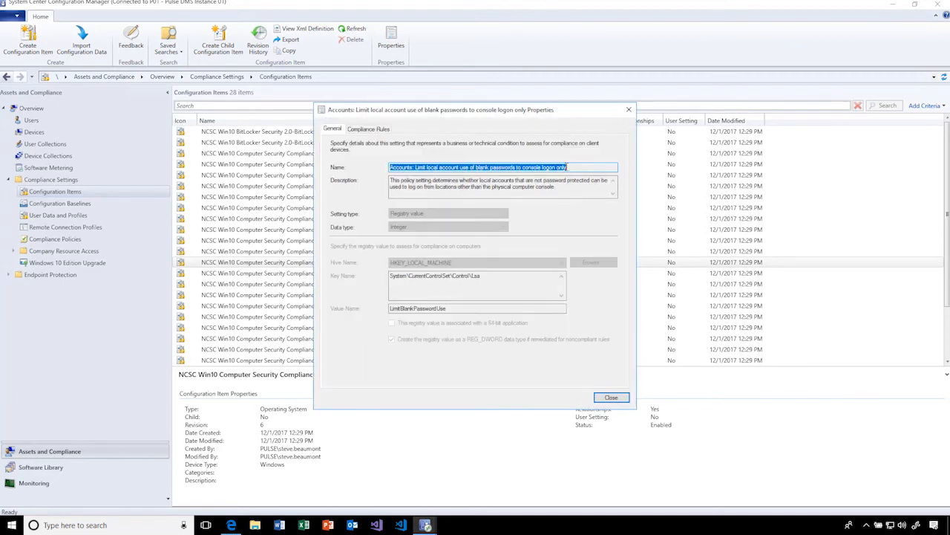
pyautogui.doubleClick(470, 279)
pyautogui.click(364, 129)
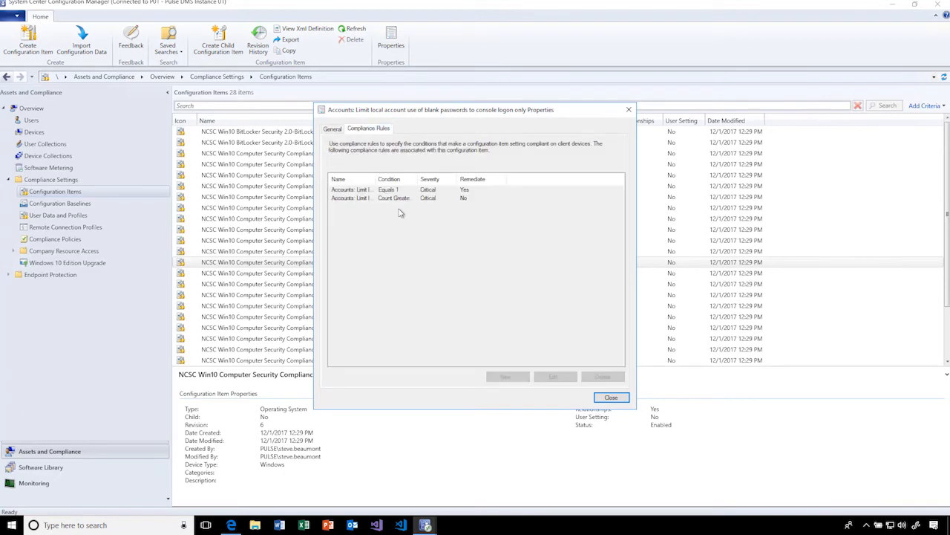
pyautogui.click(611, 399)
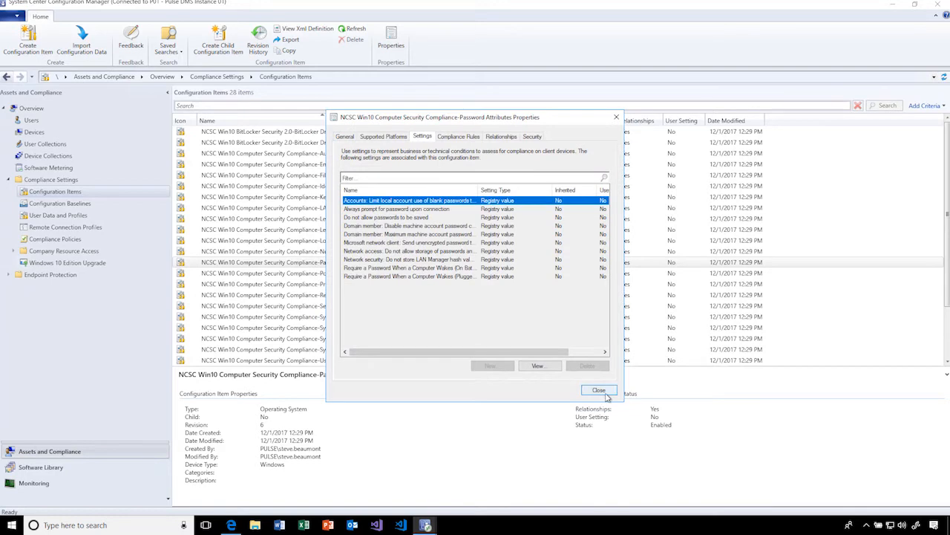
pyautogui.click(600, 390)
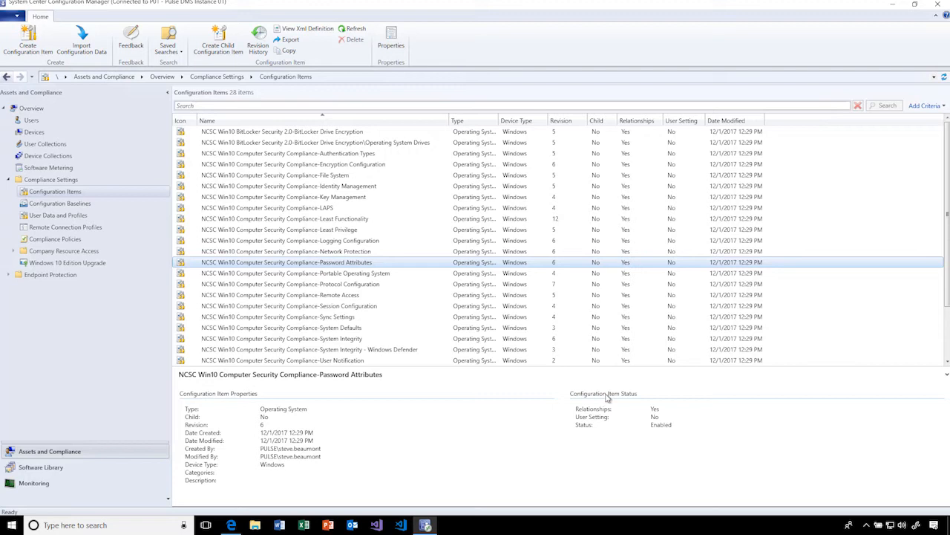
# - Show the summary of the PowerON - NCSC Win10 Computer Security Compliance-LAPS item, and list the configuration baselines
pyautogui.scroll(-2, 406, 265)
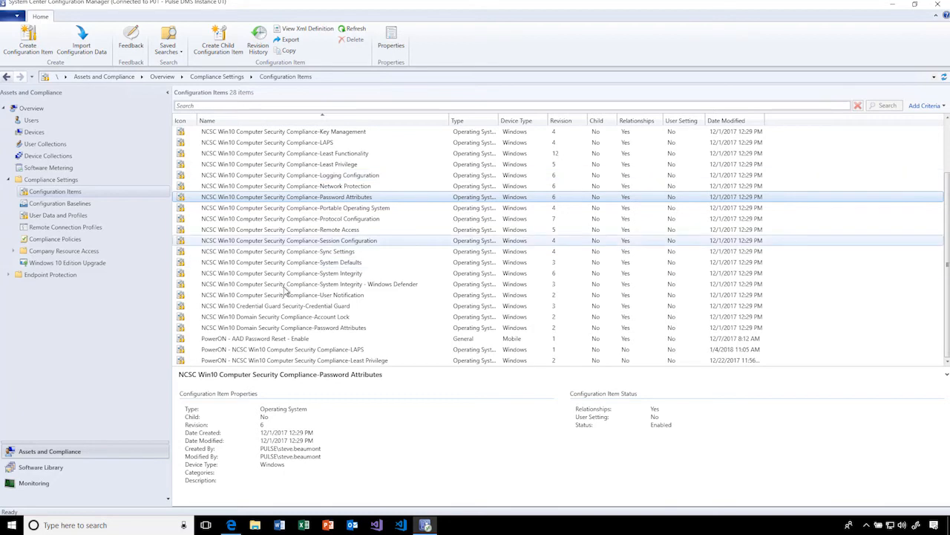
pyautogui.click(257, 350)
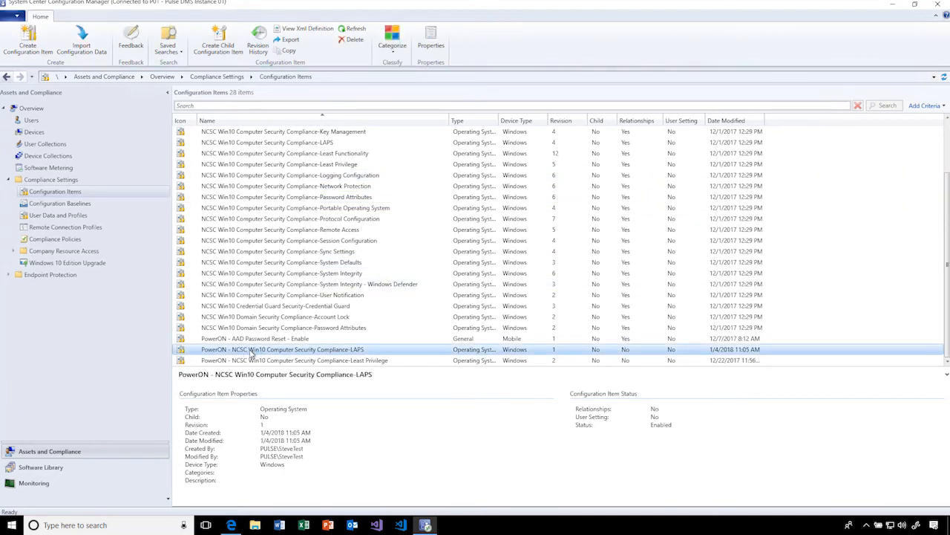
pyautogui.click(64, 205)
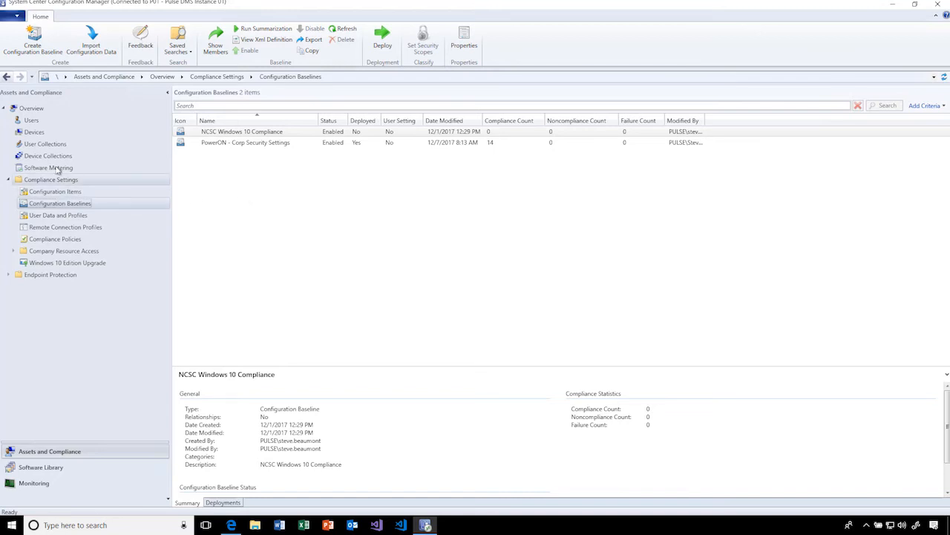
# - Expand Company Resource Access, view the Windows 10 Edition Upgrade policies, and collapse Compliance Settings
pyautogui.click(14, 251)
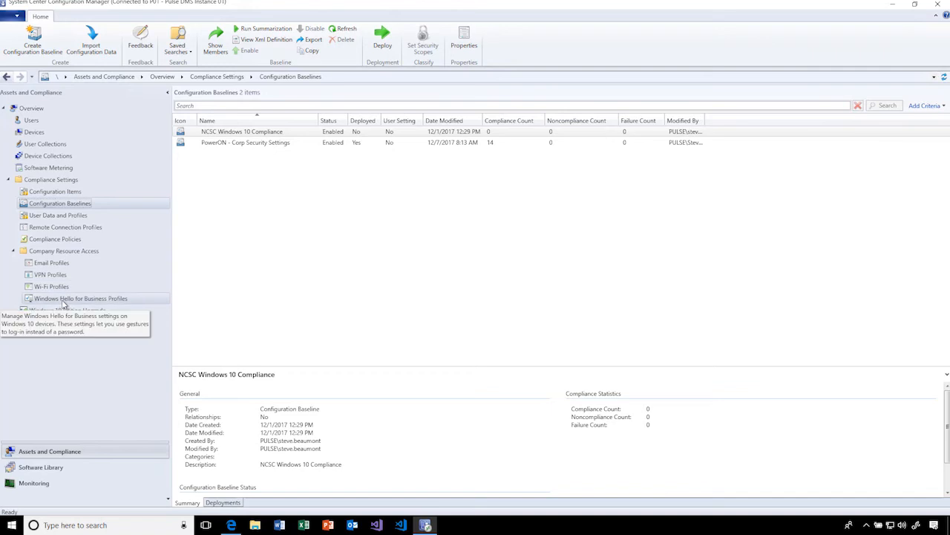
pyautogui.click(87, 312)
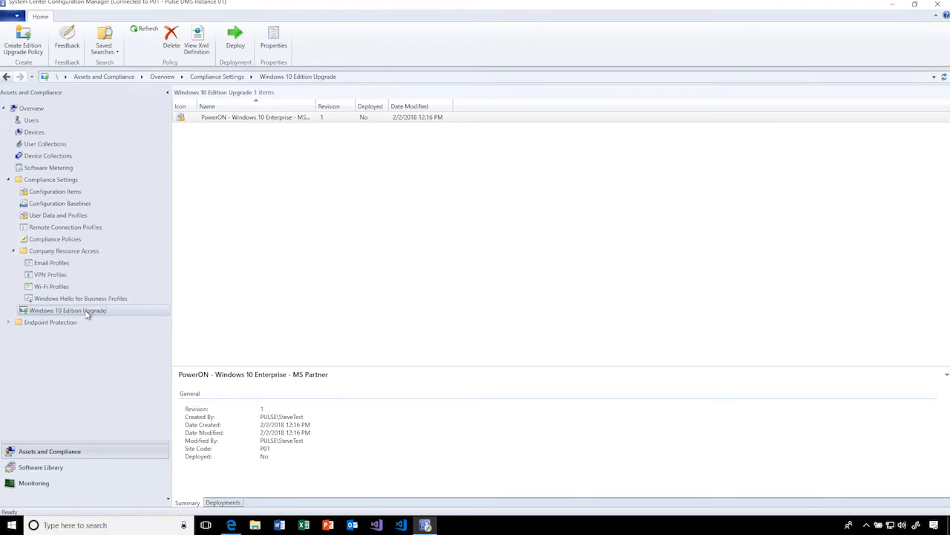
pyautogui.moveTo(317, 105)
pyautogui.mouseDown()
pyautogui.moveTo(349, 105)
pyautogui.moveTo(301, 105)
pyautogui.mouseUp()
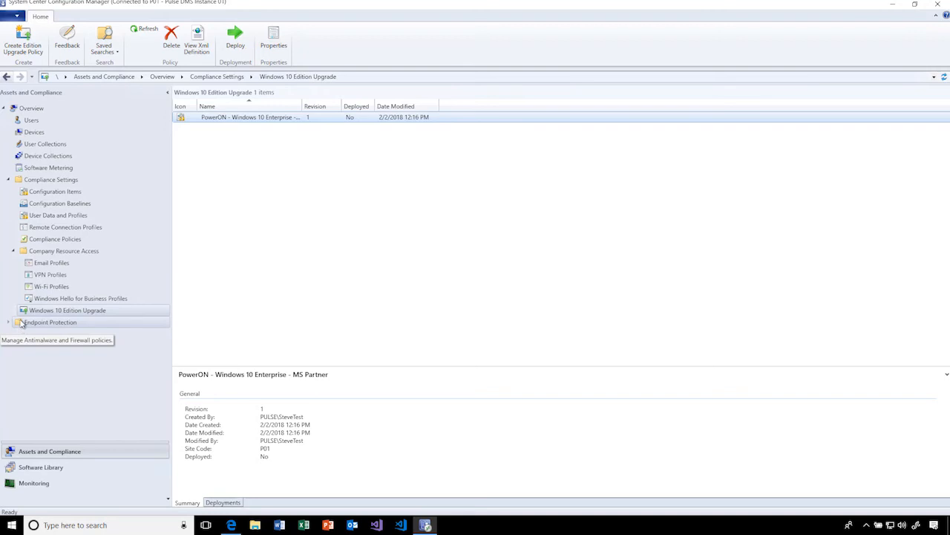
pyautogui.click(8, 180)
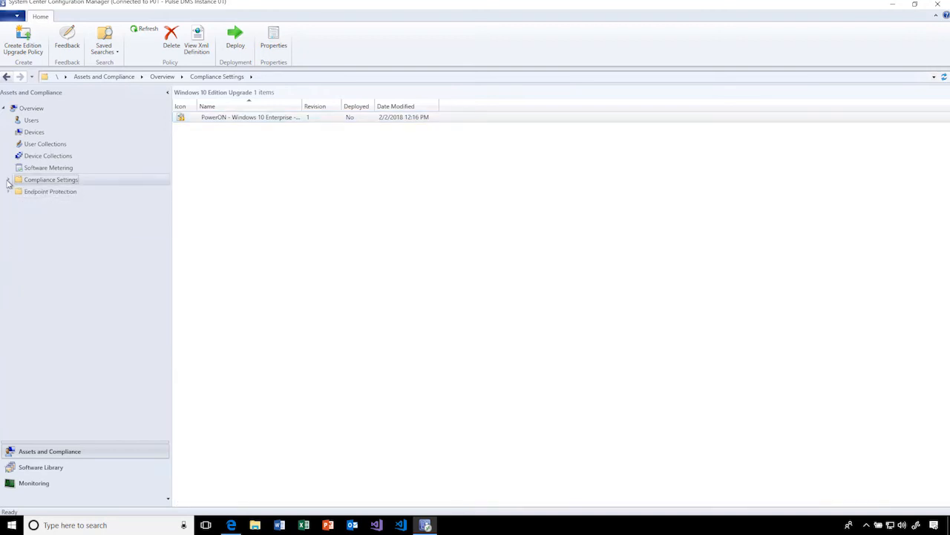